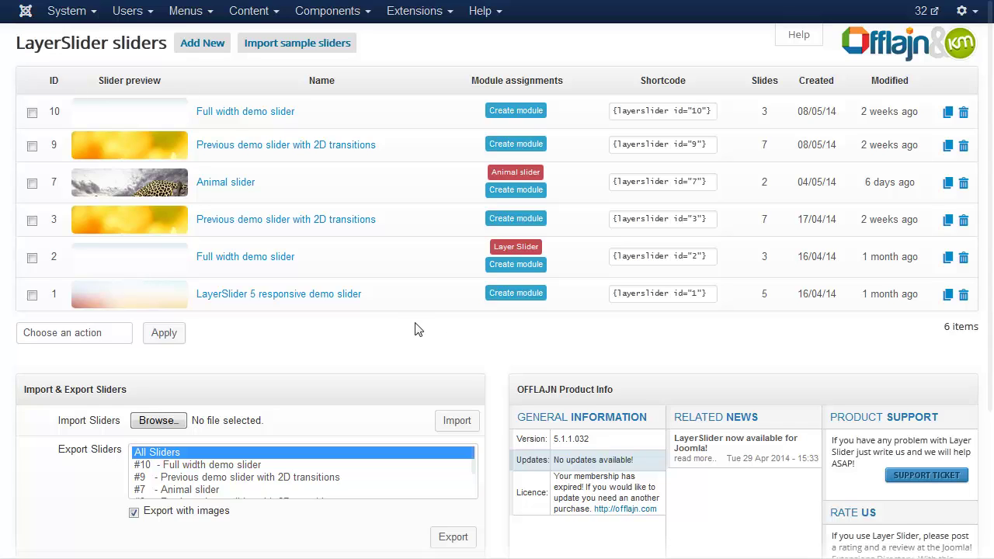
Step: Create a new slider named "Fixed background"
click(207, 44)
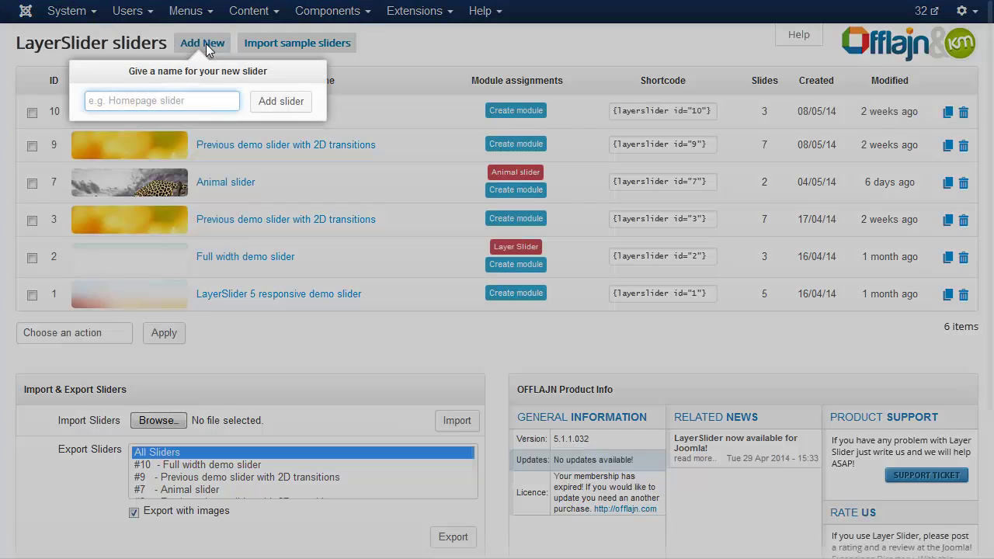
text(F)
key(Down)
key(Return)
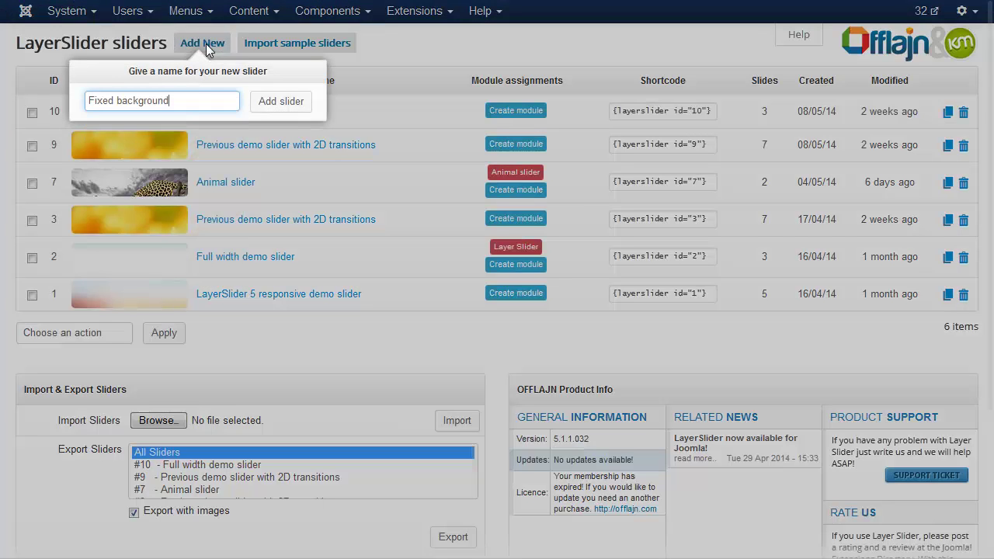
click(268, 101)
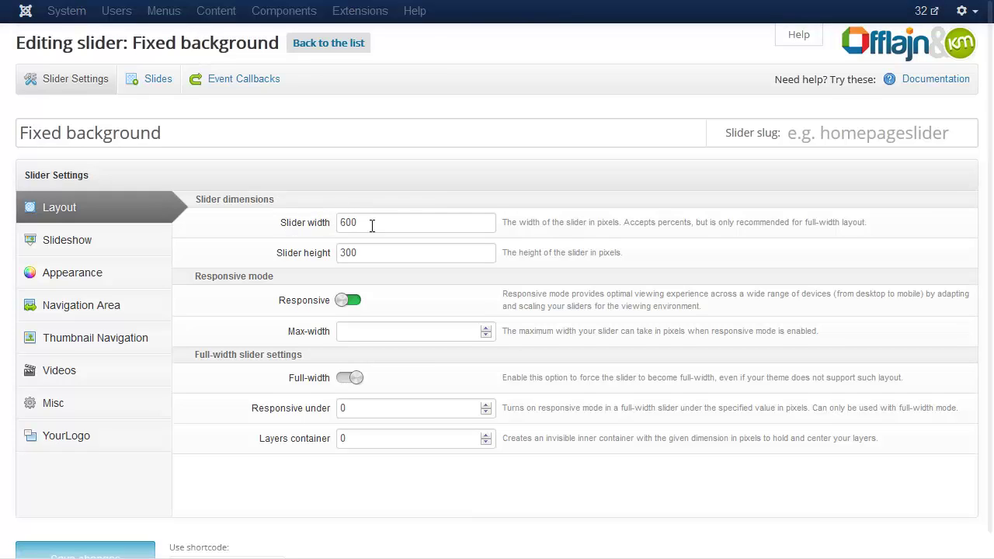
Step: Set the slider width to 100% and the slider height to 500
click(314, 222)
text(100%)
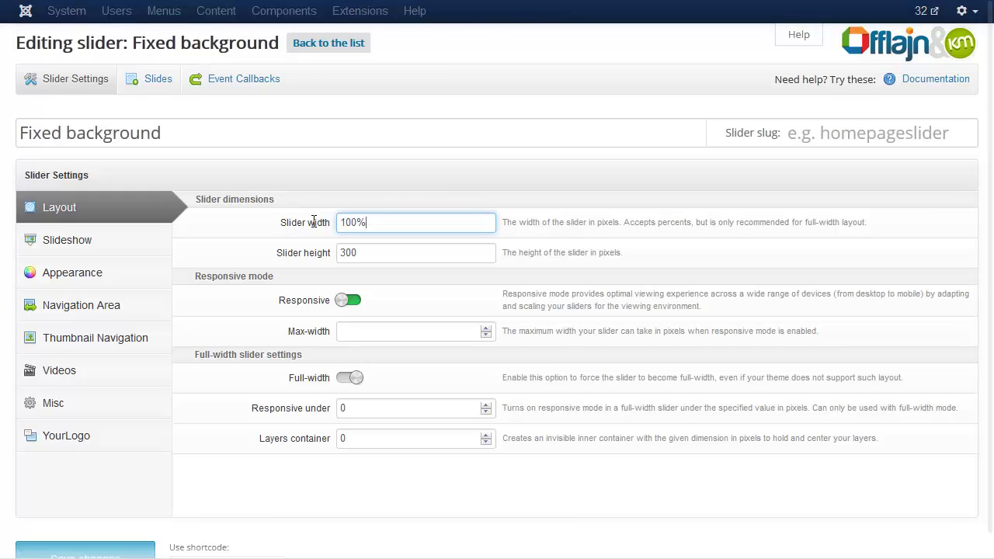
key(Tab)
text(50)
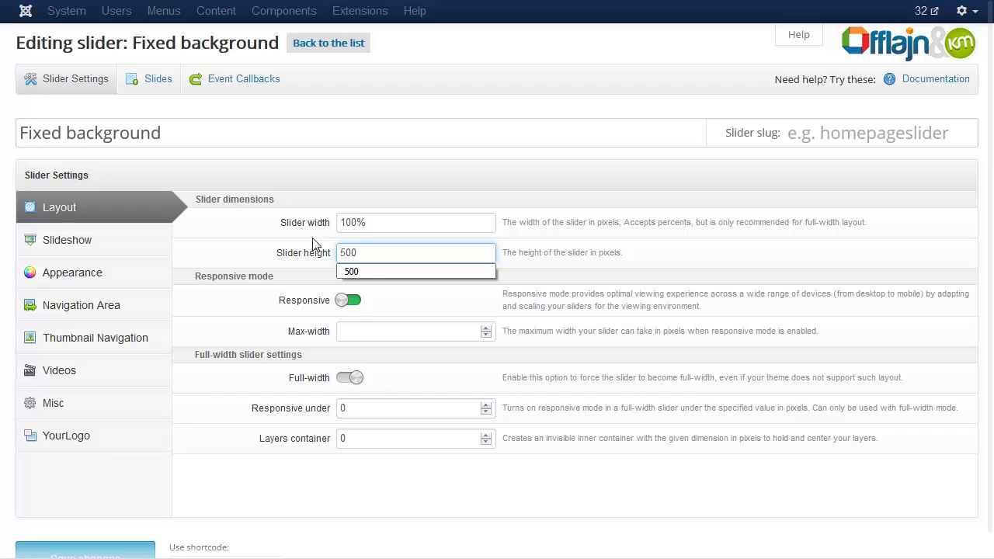
text(0)
Step: Turn off responsive mode, enable full-width, and set both Responsive under and Layers container to 1280
click(348, 299)
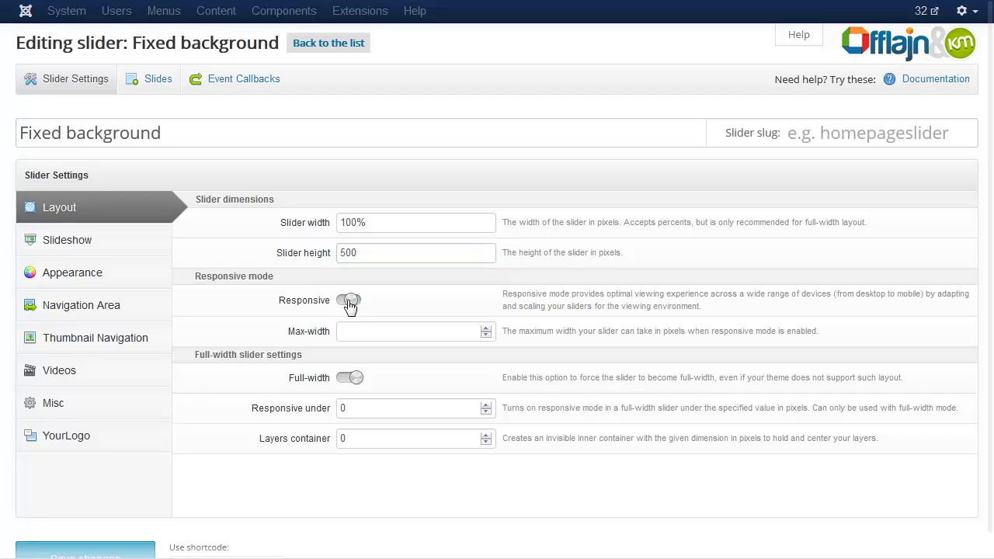
click(351, 376)
double_click(347, 407)
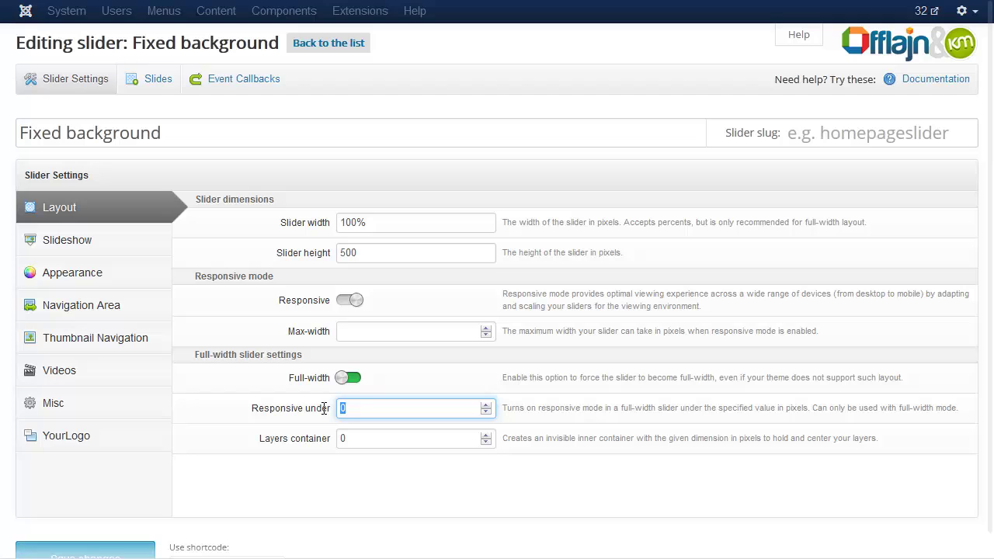
text(1280)
key(Tab)
text(12)
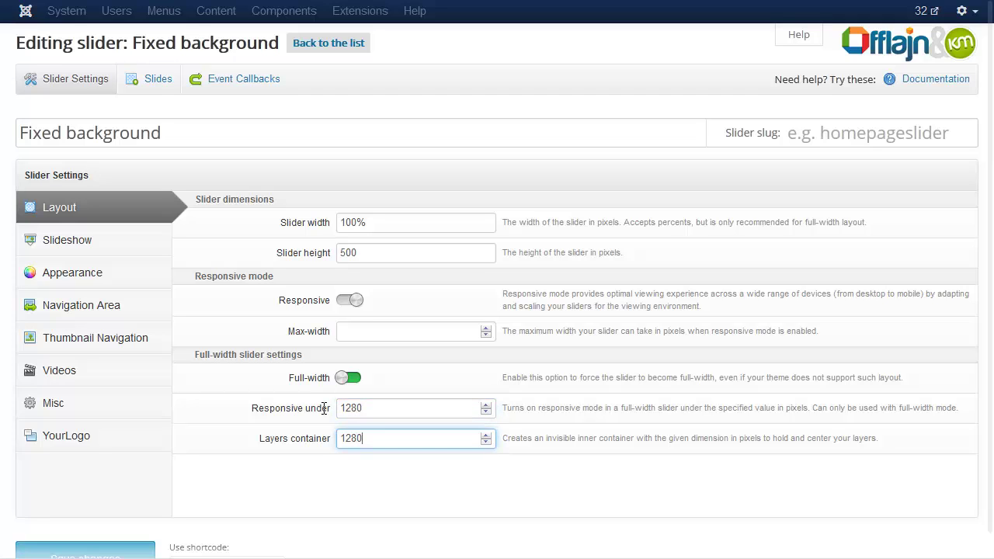
Step: Set the fixed-bg image from the layerslider/Fixed-bg folder as the slider's global background image
click(73, 278)
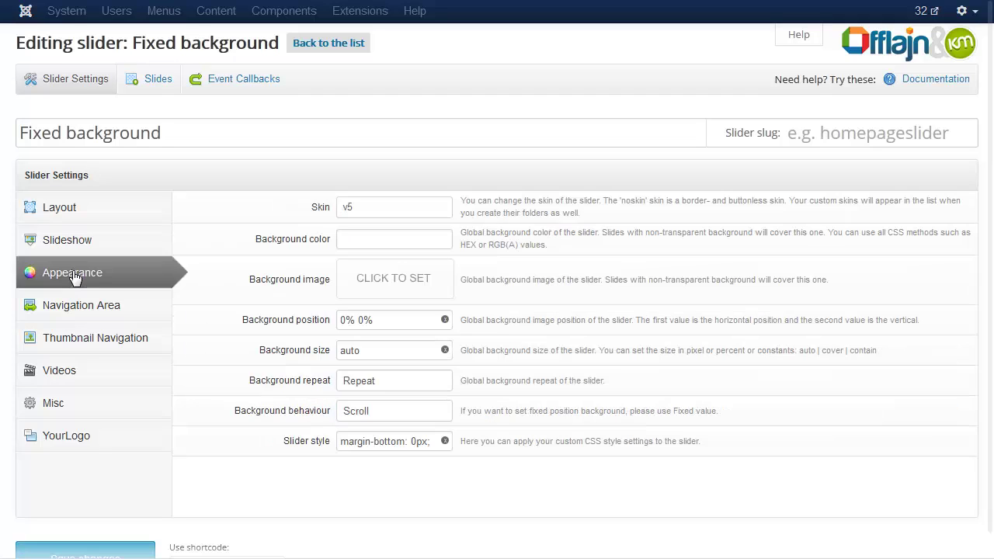
click(382, 289)
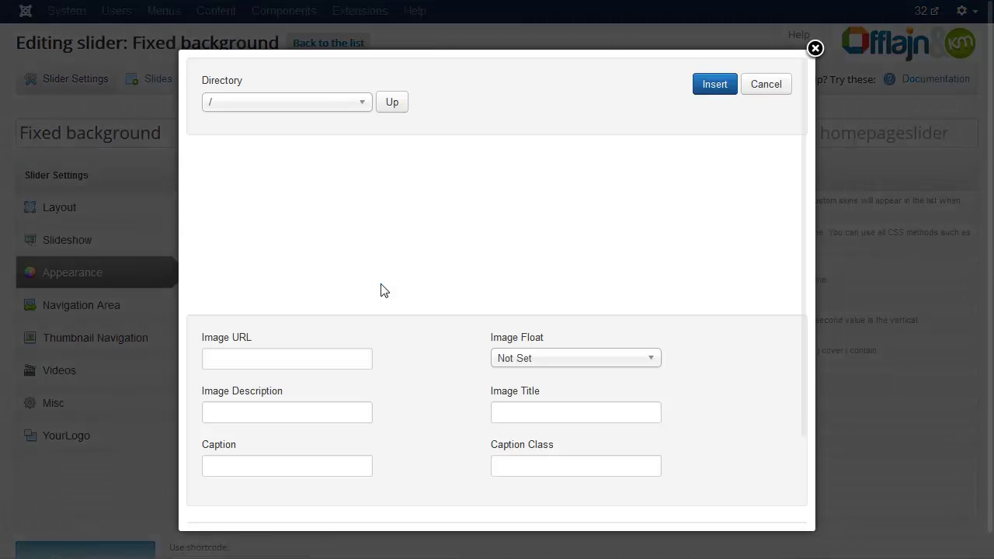
click(483, 174)
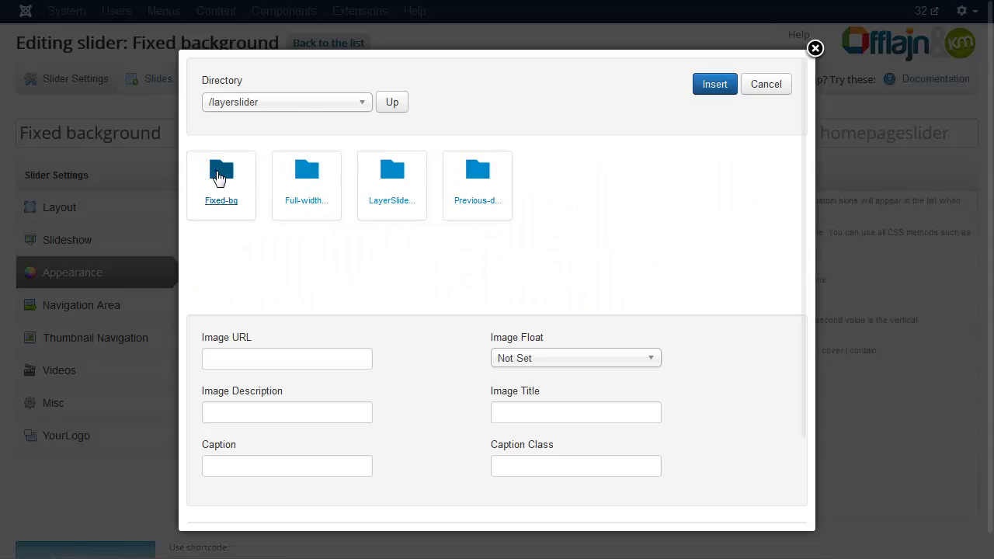
click(219, 177)
click(220, 174)
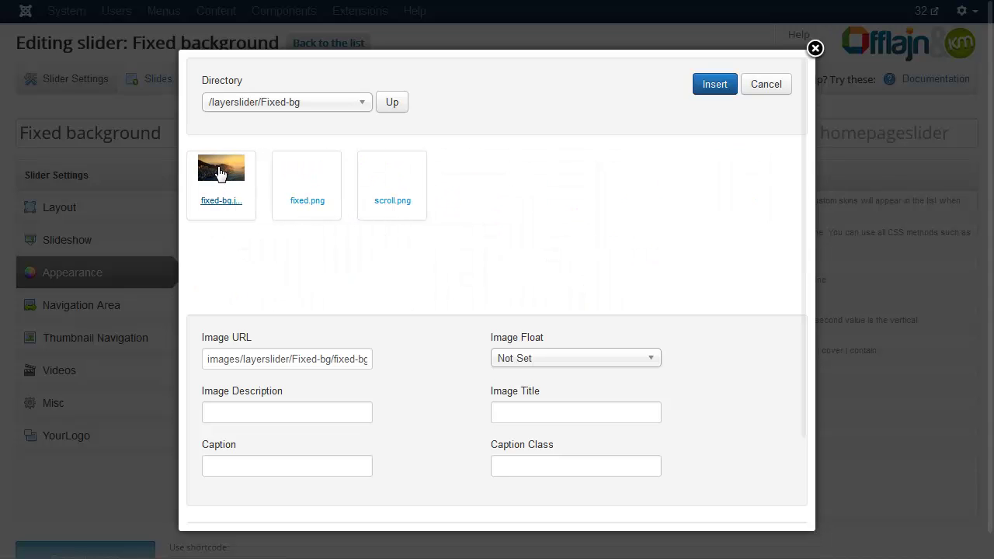
click(712, 86)
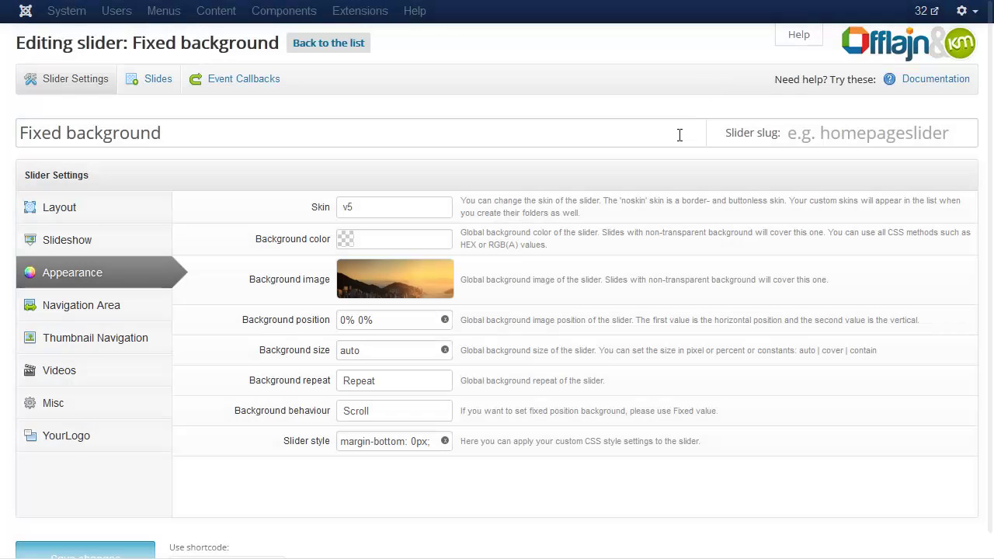
Step: Set the background position to "top center" and the background behaviour to Fixed
triple_click(414, 317)
text(t)
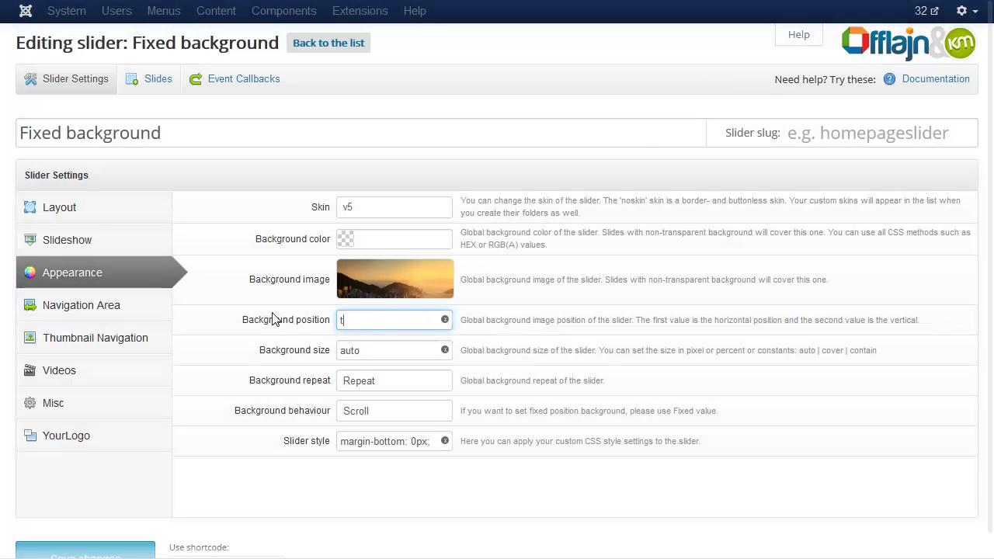
key(Return)
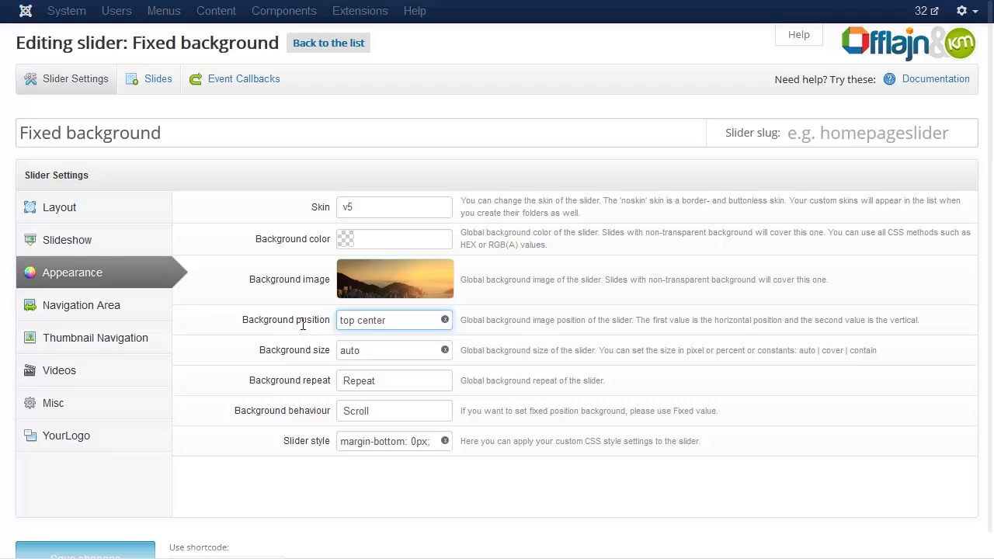
click(385, 414)
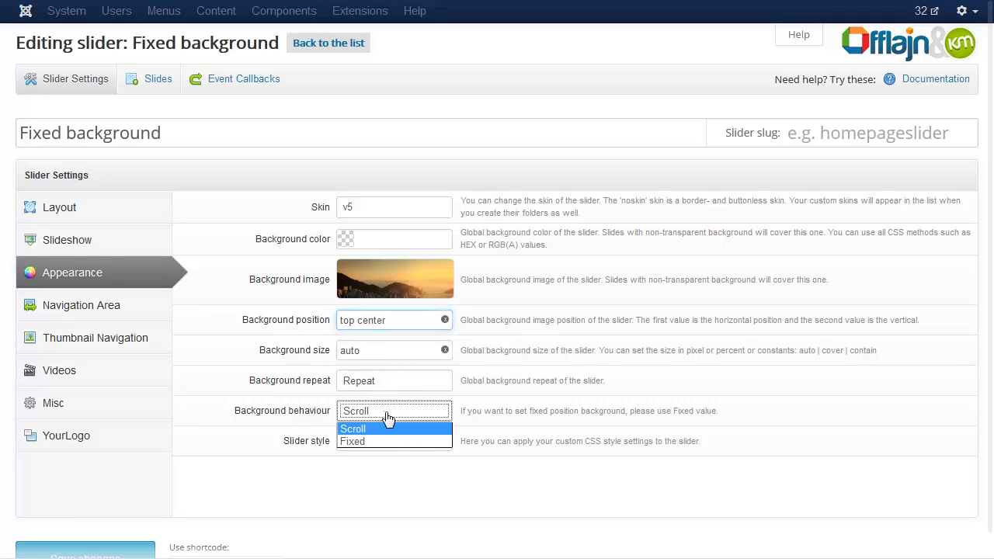
click(375, 442)
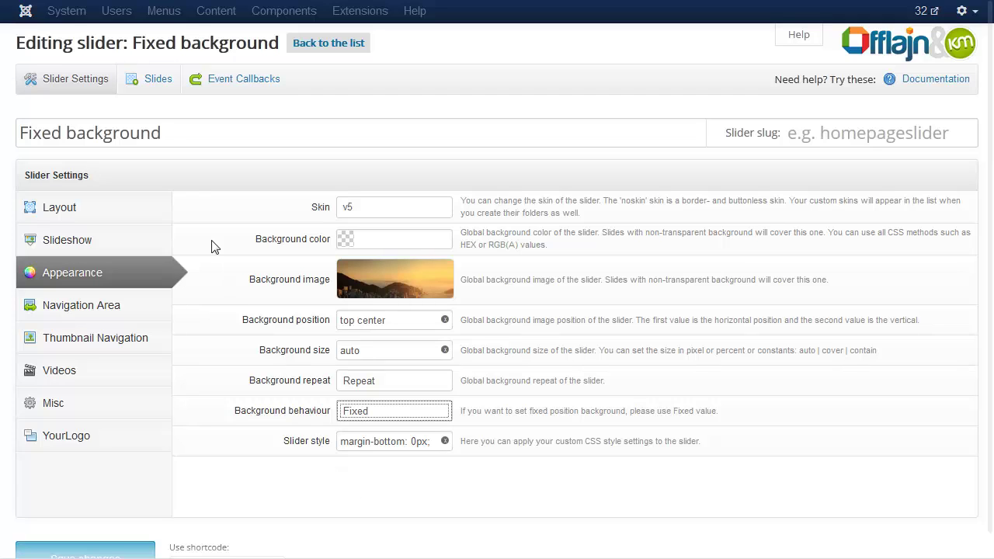
Step: Add a layer to Slide #1 and insert fixed.png from the layerslider/Fixed-bg folder as its image
click(155, 83)
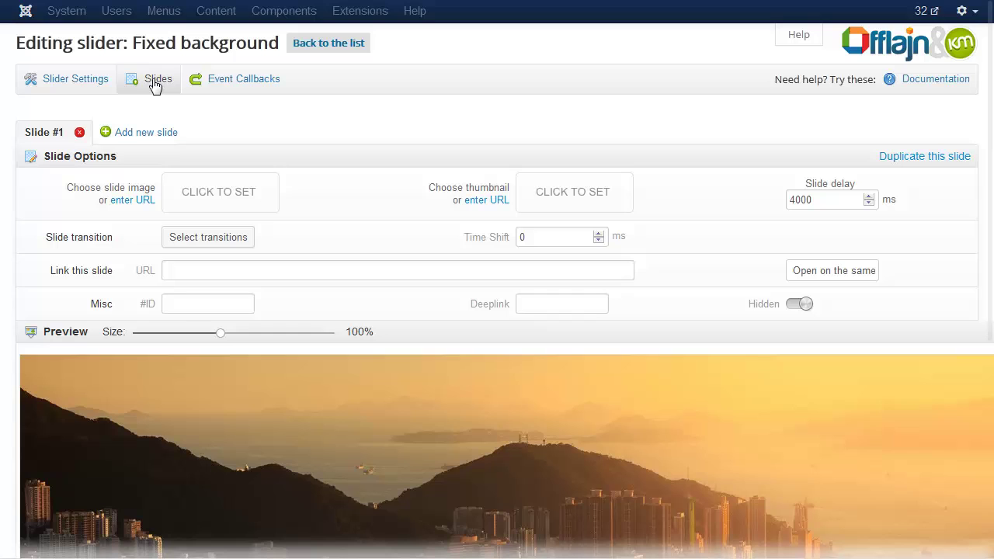
scroll(294, 225, down, 5)
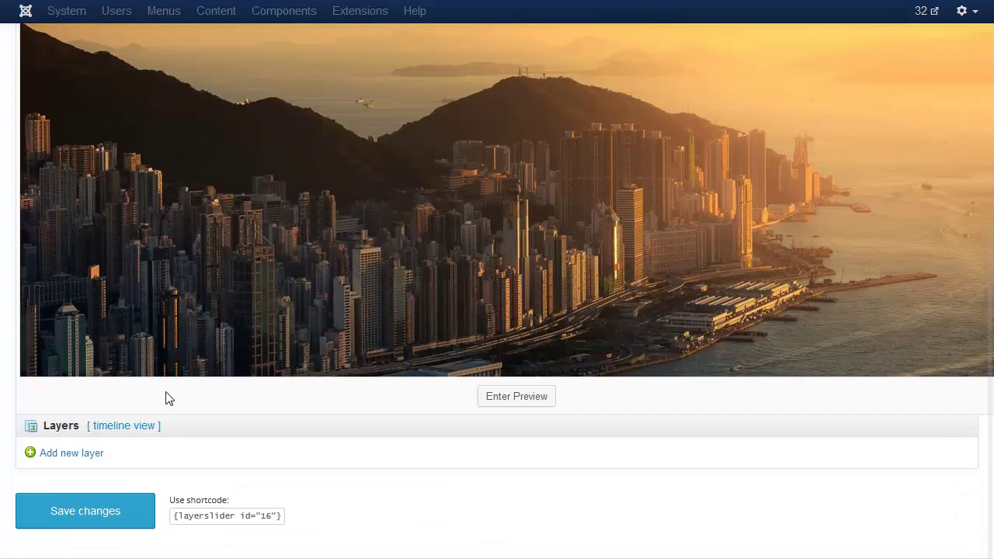
click(75, 453)
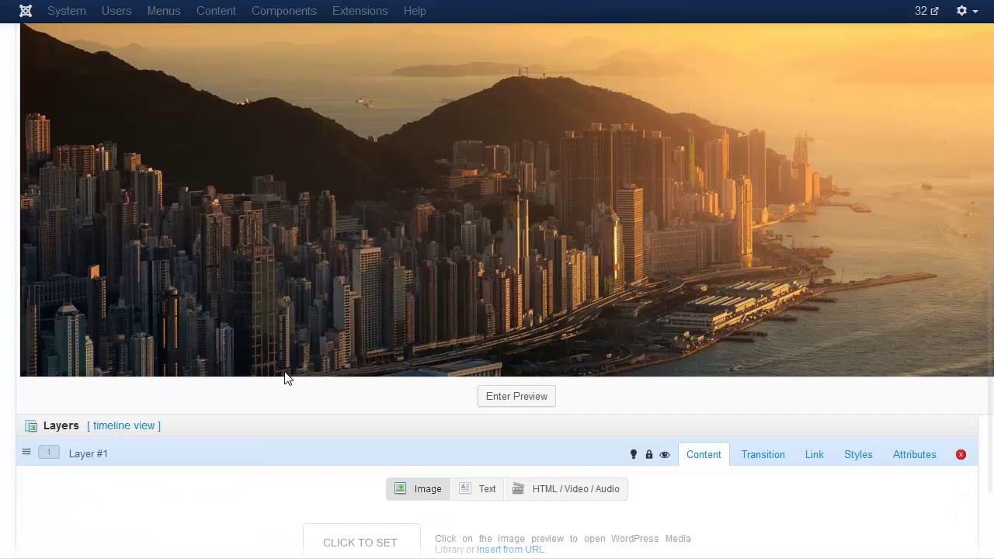
scroll(285, 378, down, 2)
click(371, 405)
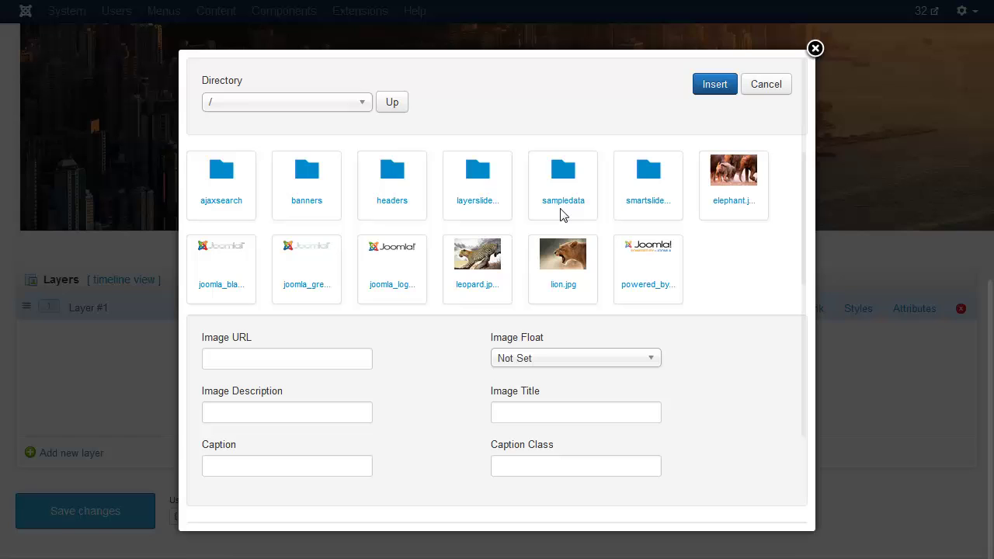
click(481, 184)
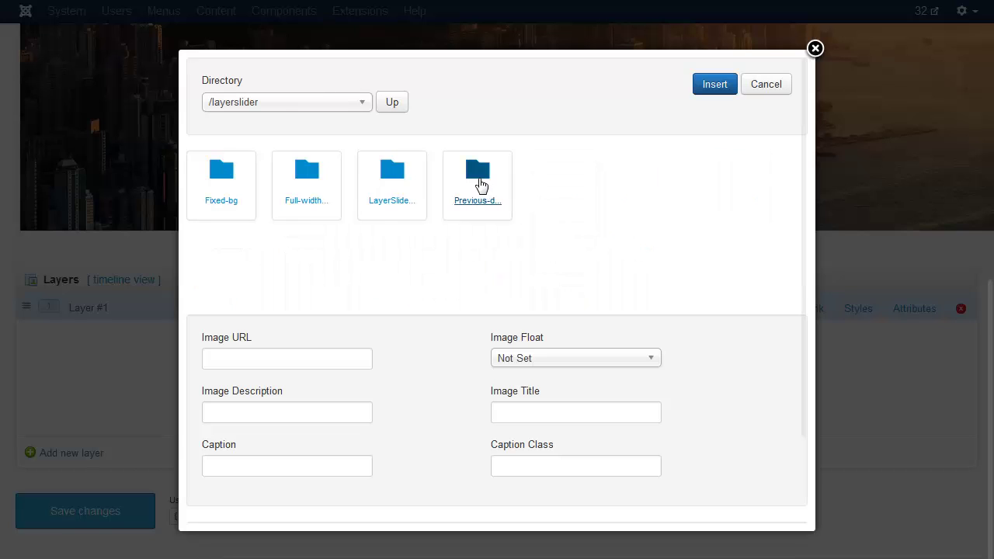
click(220, 181)
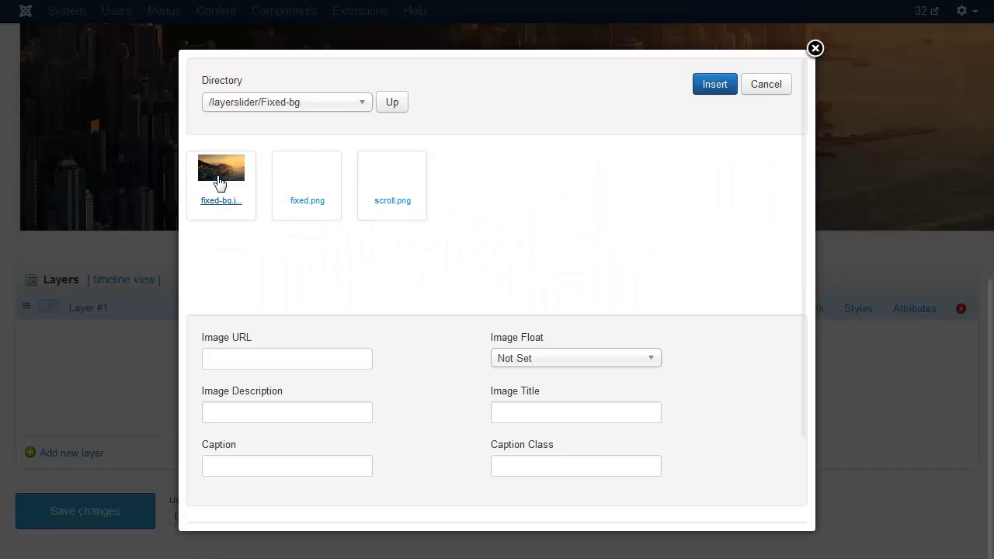
click(303, 183)
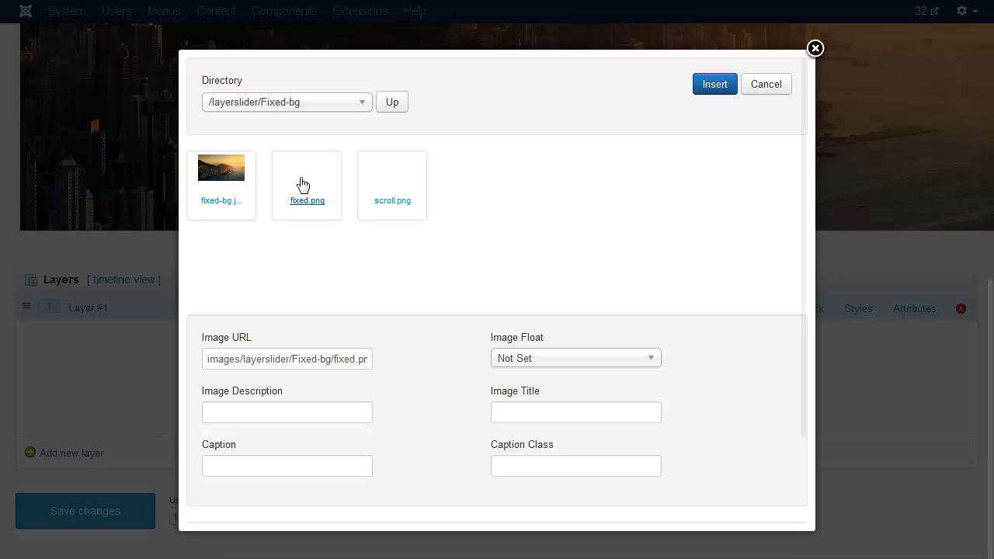
click(704, 83)
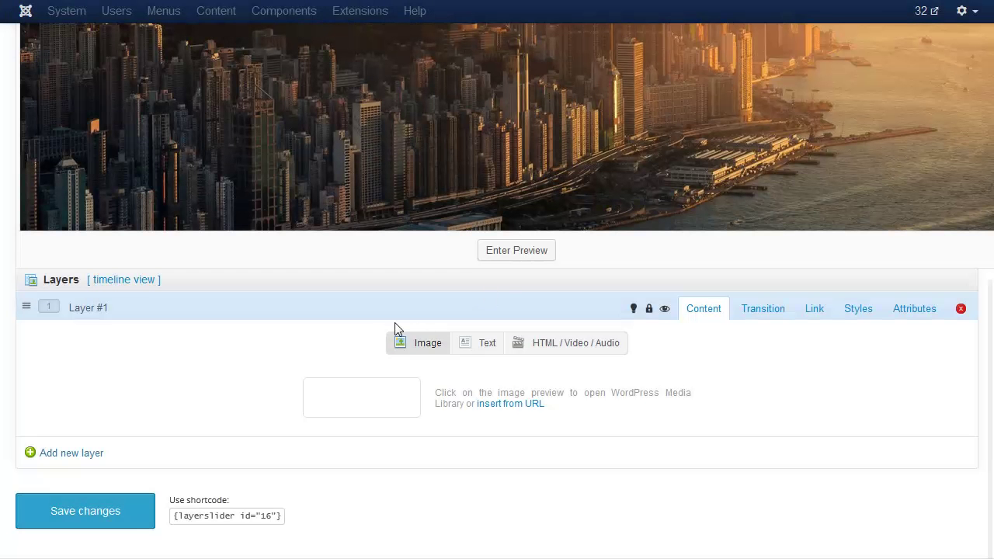
Step: Move the "Fixed" image layer away from the slide's upper-left corner, right and down over the dark hills
scroll(302, 320, up, 5)
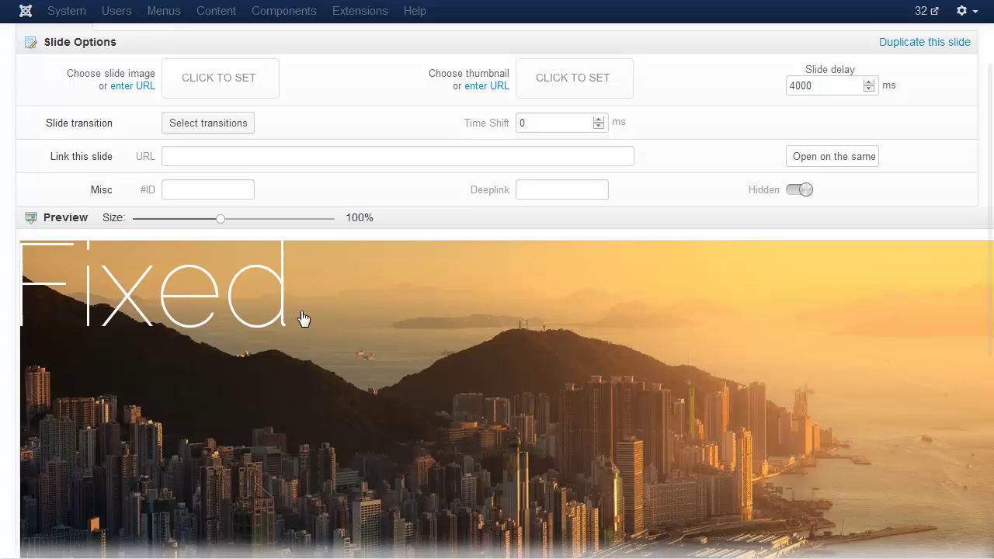
scroll(239, 337, down, 1)
drag(156, 267, 259, 326)
Step: Set the layer's transition-in OffsetX to -80 and SkewX to 20 degrees
scroll(302, 326, down, 3)
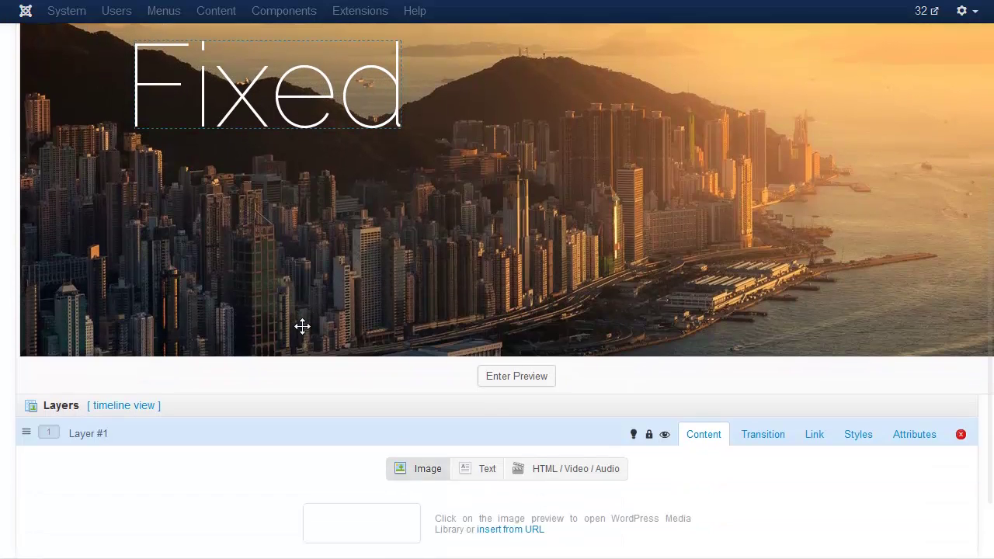
scroll(302, 326, down, 3)
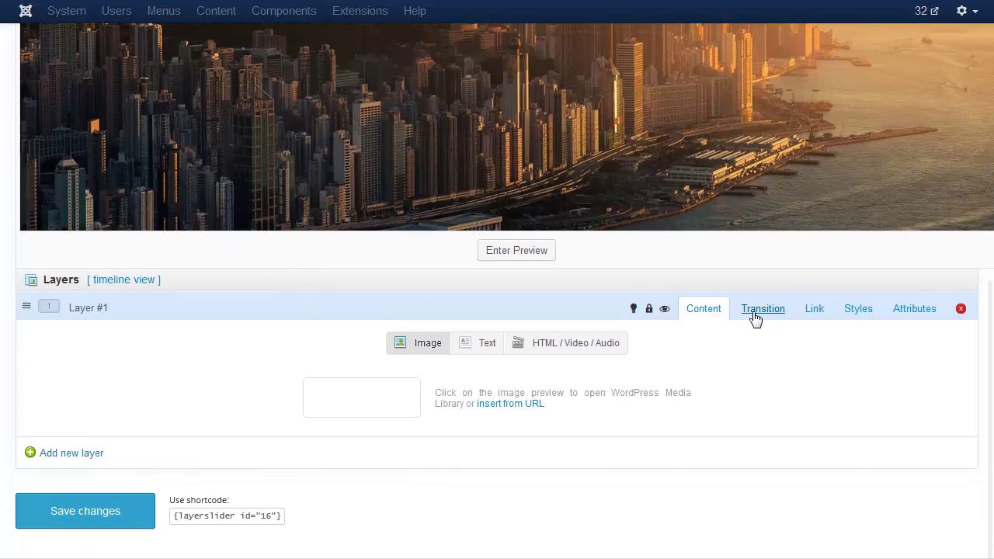
click(761, 310)
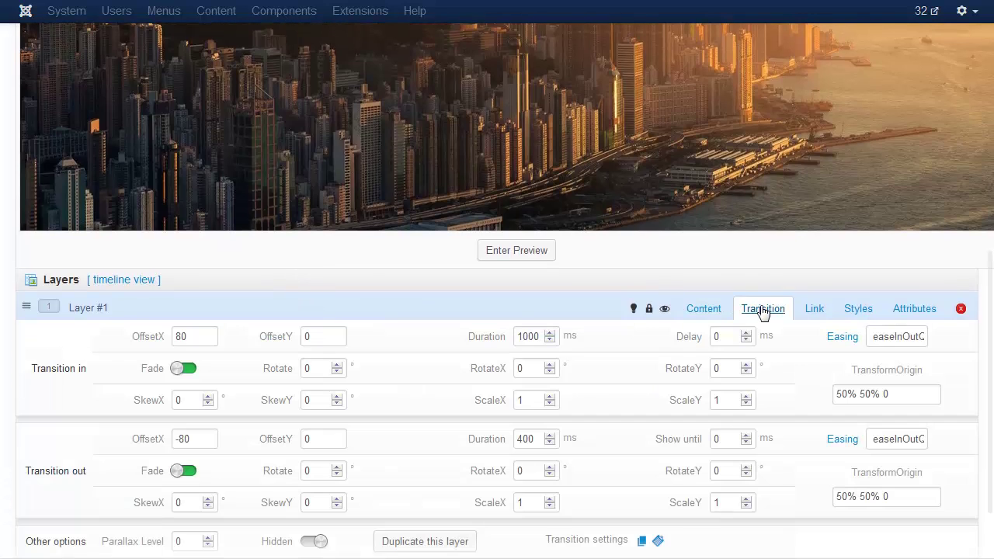
click(178, 336)
text(-8)
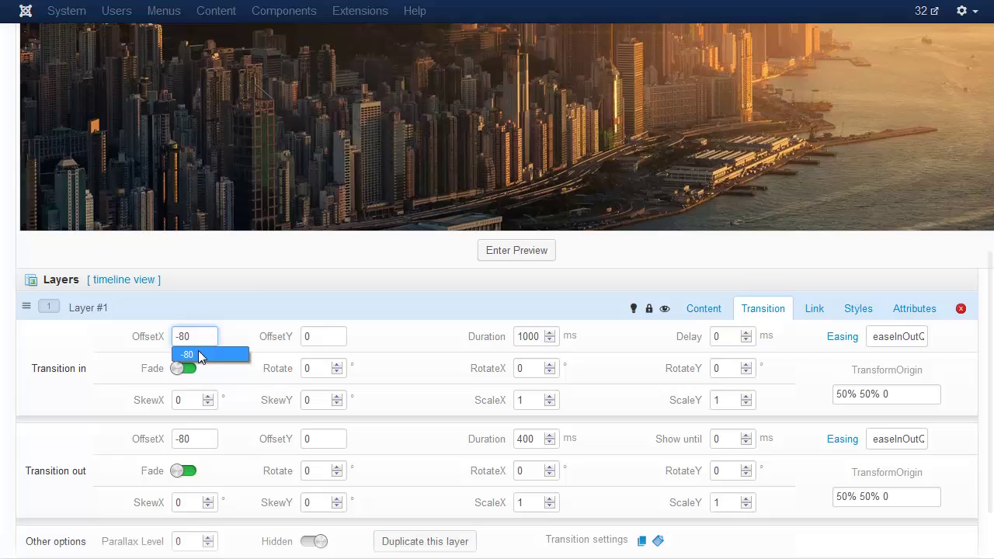
click(230, 343)
scroll(237, 350, down, 1)
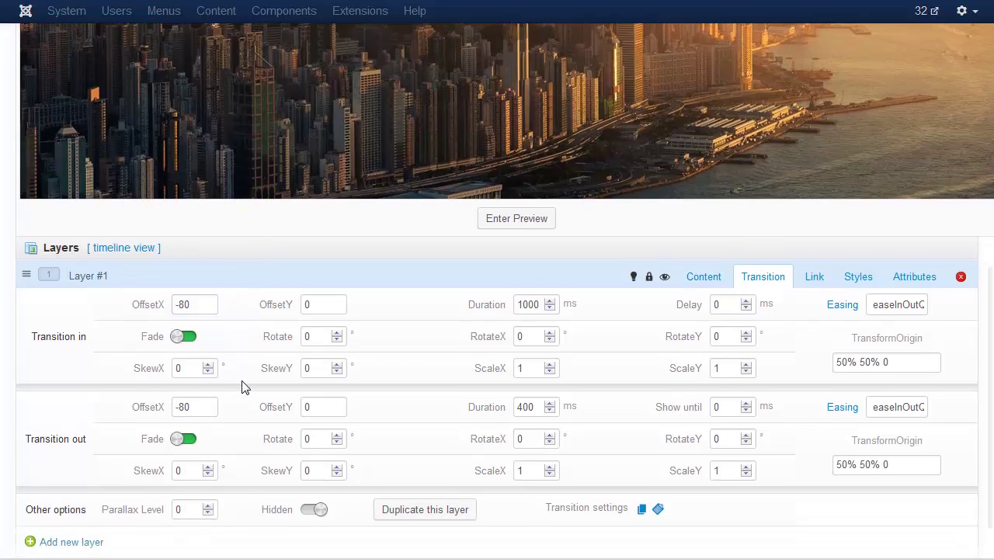
click(166, 312)
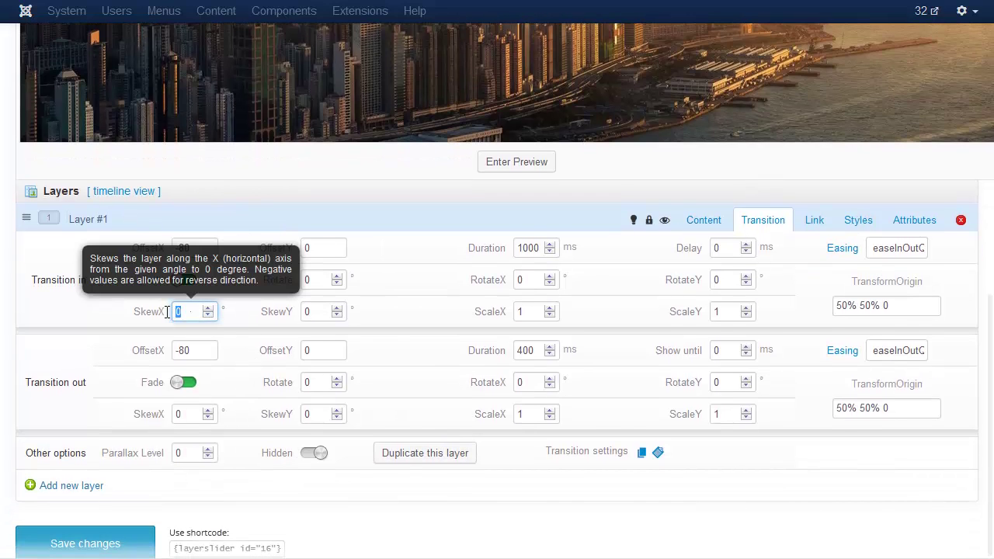
text(20)
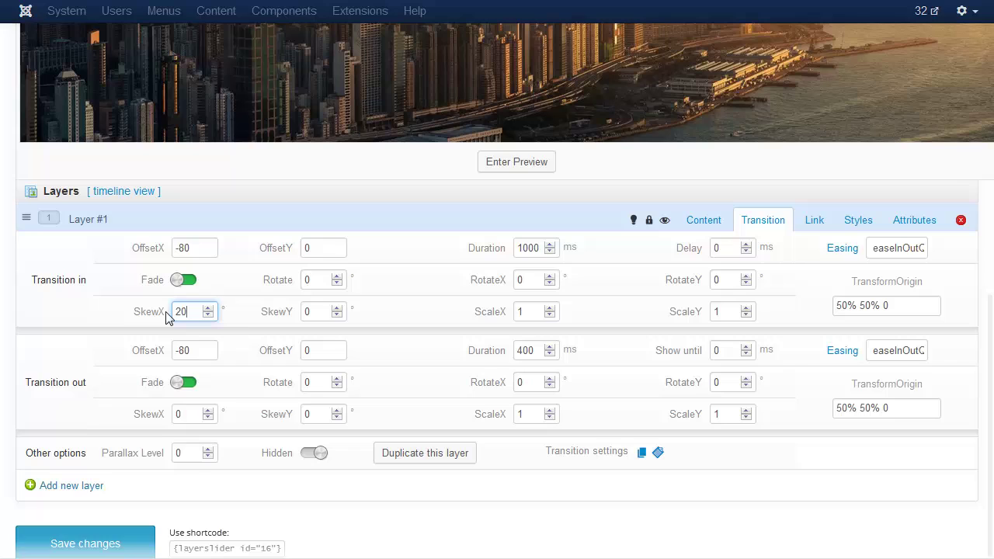
click(244, 317)
Step: Rename Layer #1 to "Fixed"
click(111, 220)
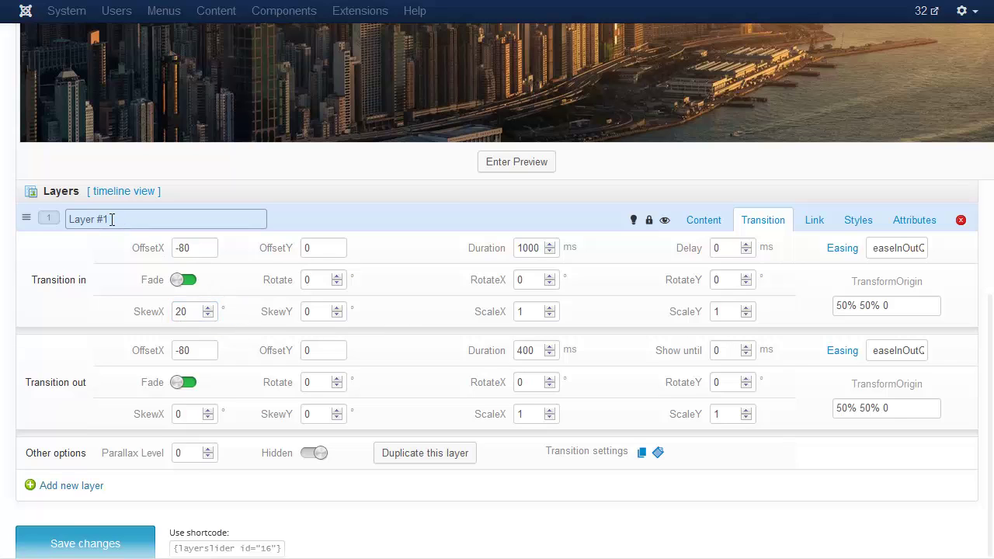
key(BackSpace)
key(BackSpace)
key(BackSpace)
key(BackSpace)
key(BackSpace)
key(BackSpace)
key(BackSpace)
key(BackSpace)
text(Fi)
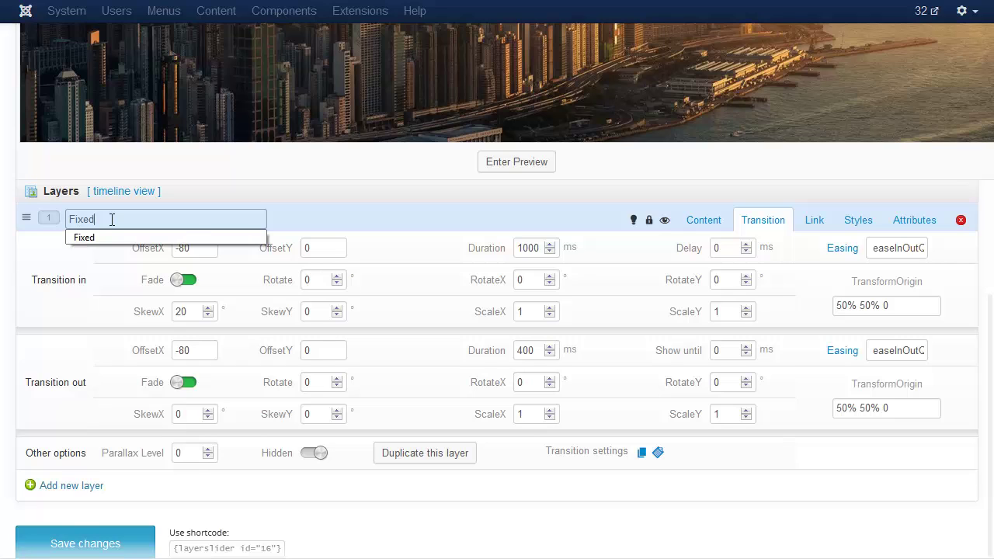
Step: Finish entering "Fixed" as the first layer's name
text(xed)
key(Down)
key(Return)
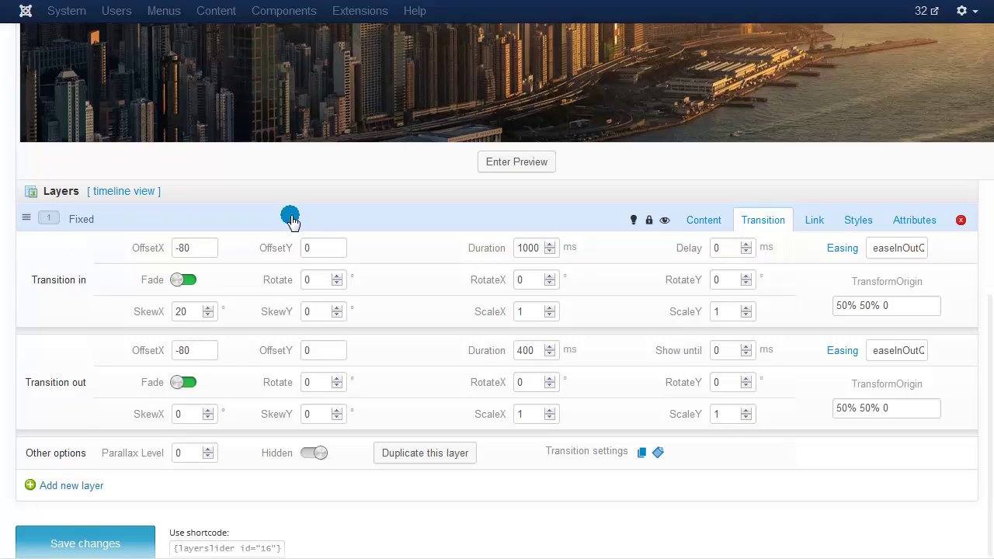
Step: Add a second layer with the paragraph text "BACKGROUND" and place it below the "Fixed" image, at about top 256 px, left 244 px
scroll(295, 228, down, 1)
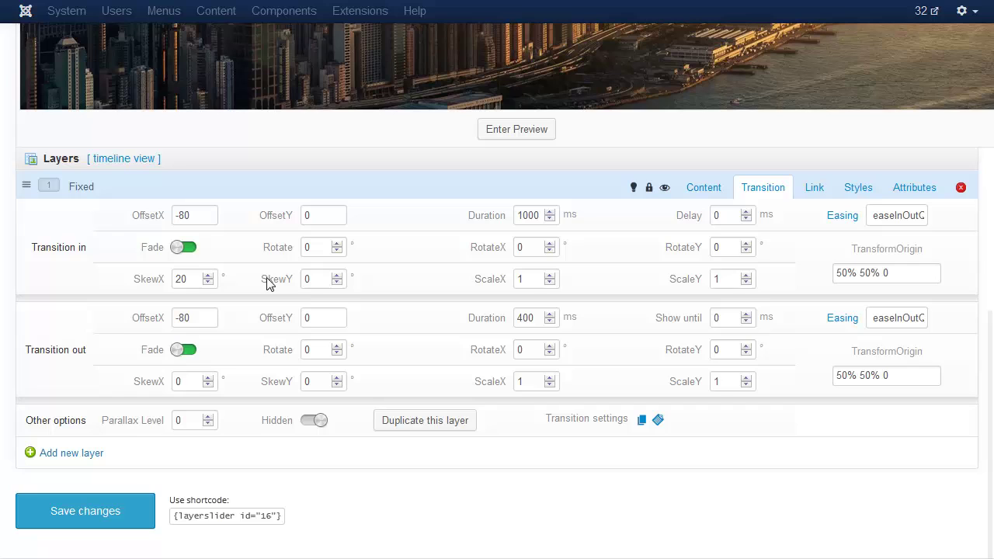
click(93, 454)
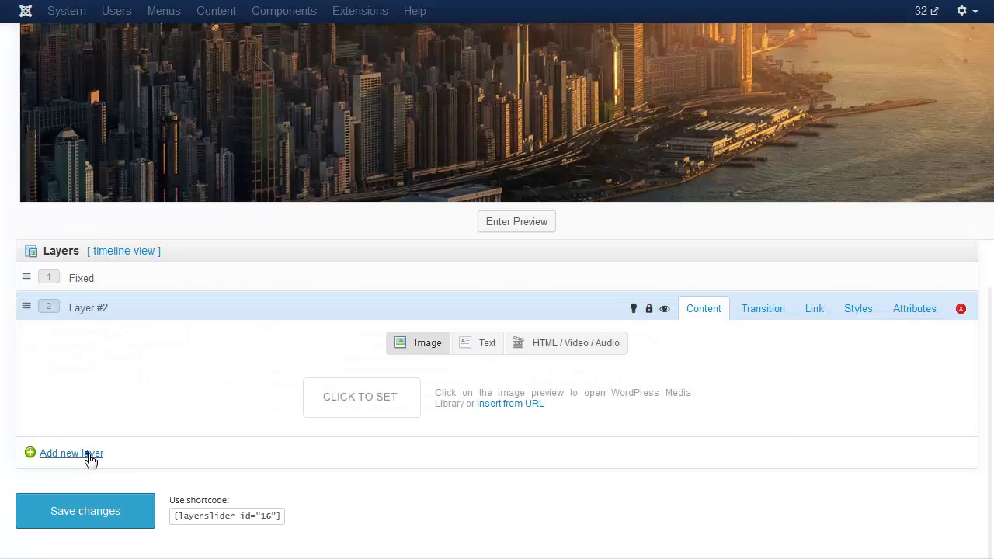
click(484, 350)
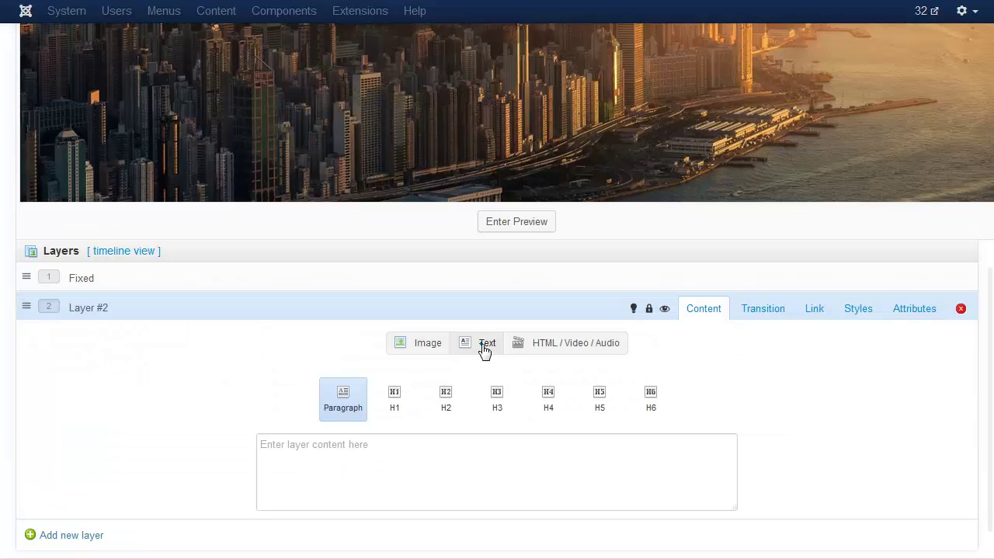
click(379, 462)
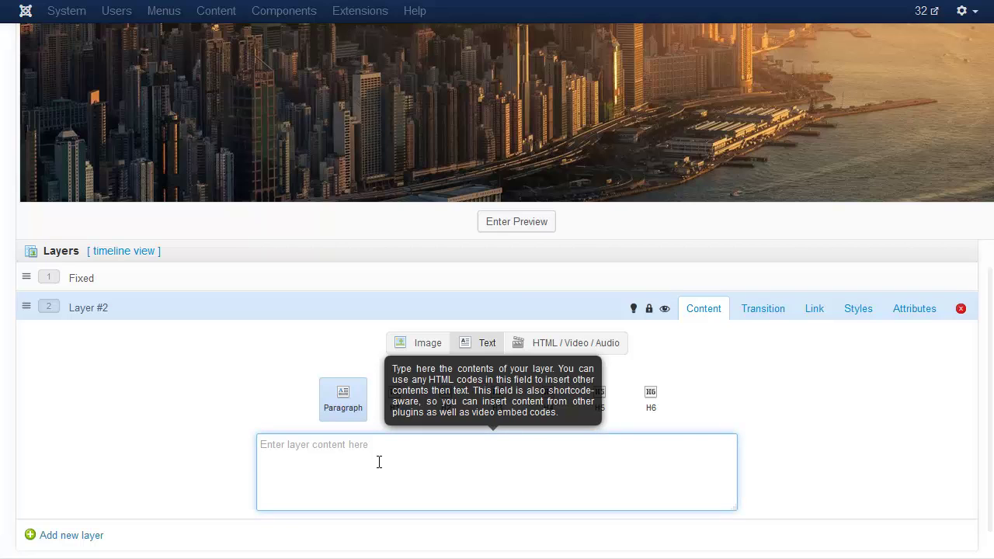
text(BACKGROUND)
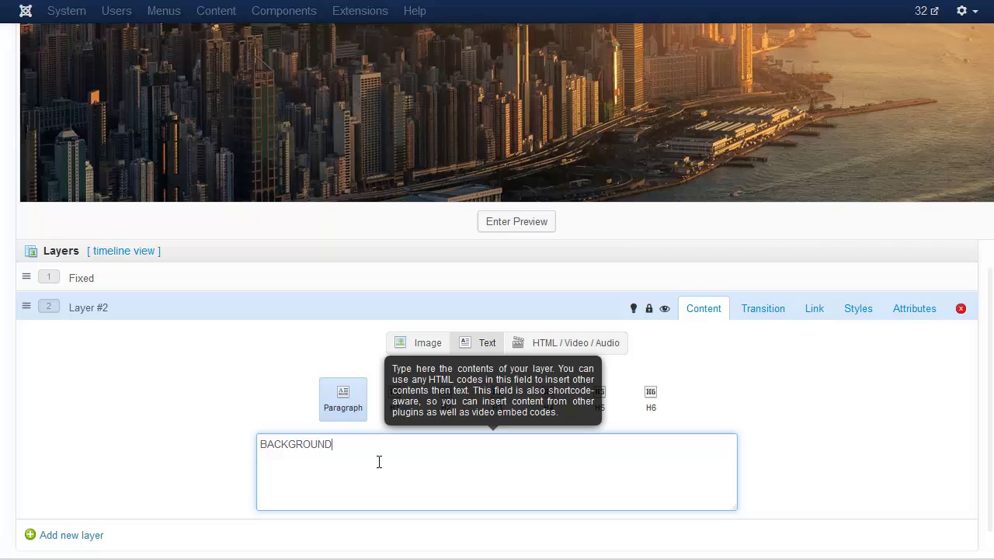
click(216, 458)
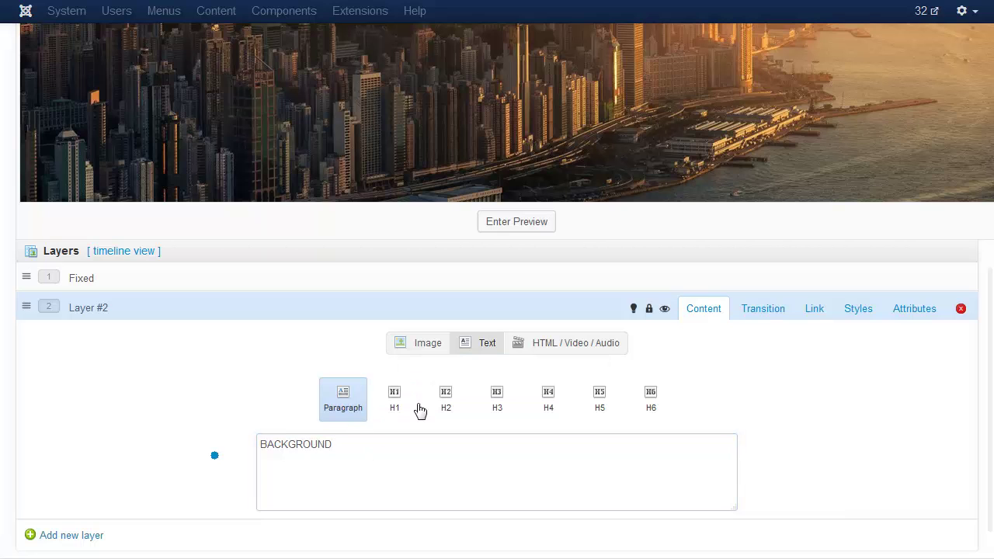
scroll(500, 368, up, 3)
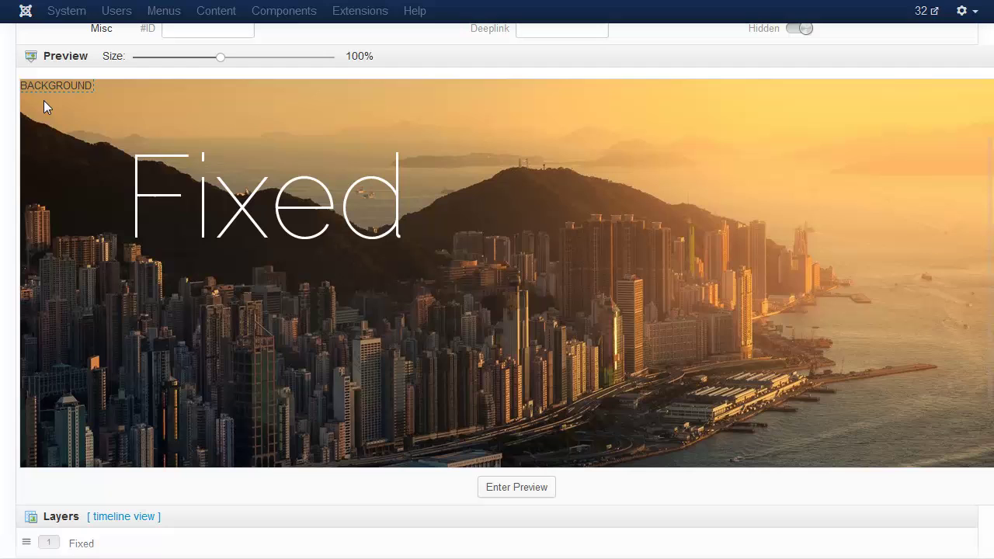
drag(44, 100, 225, 284)
Step: Style the BACKGROUND text with font size 49 and the Lato font family
scroll(357, 334, down, 4)
click(862, 231)
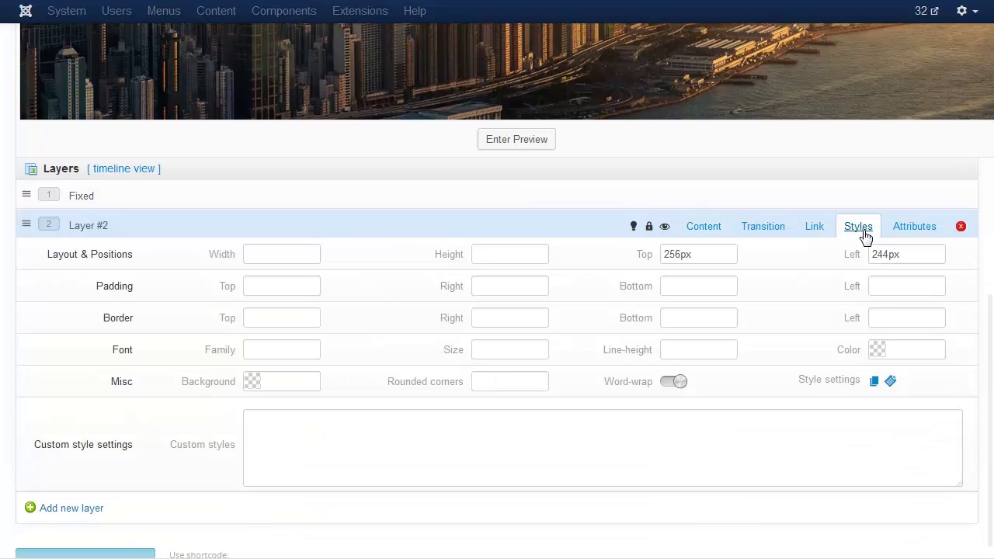
click(507, 351)
text(4)
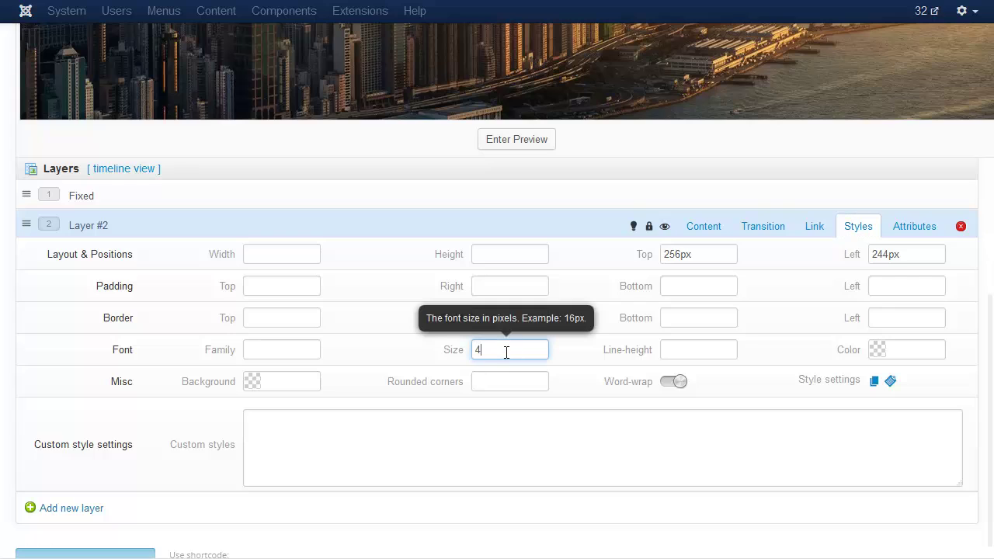
text(9)
click(397, 357)
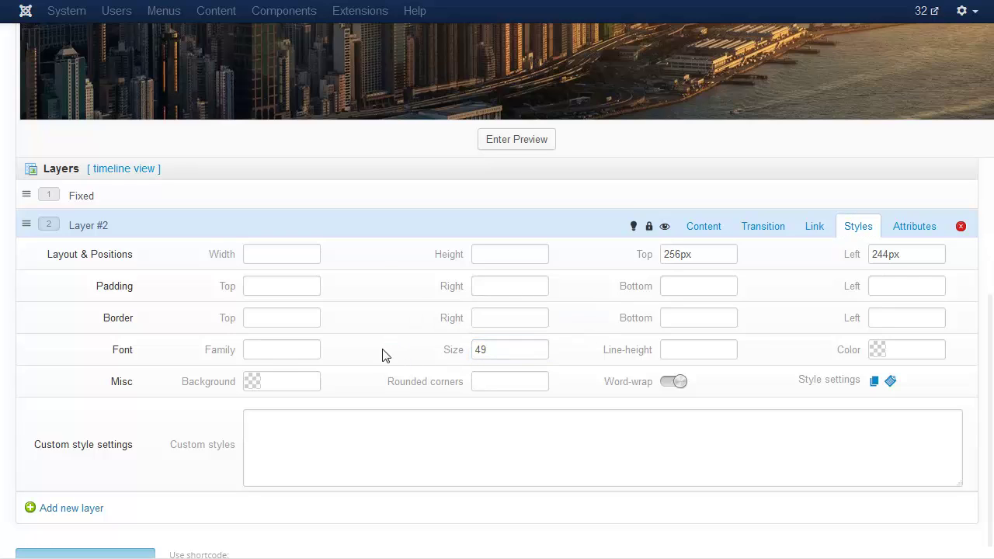
click(276, 354)
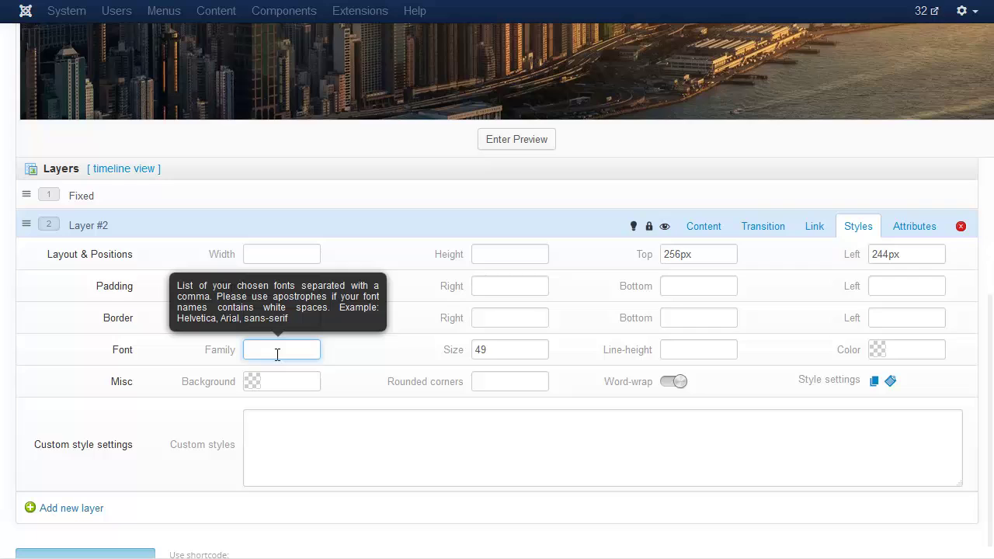
text(La)
key(Down)
key(Return)
click(373, 361)
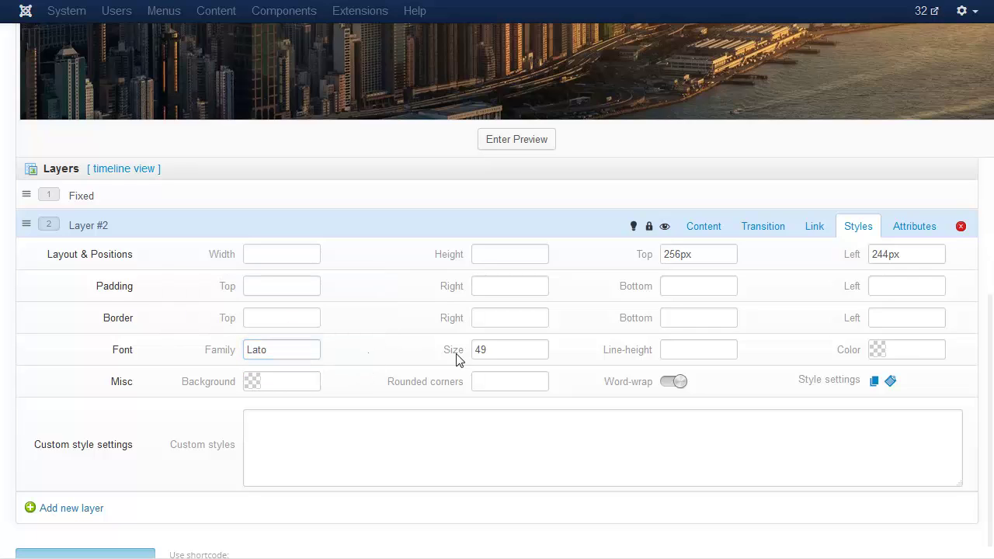
Step: Set the BACKGROUND text's font color to white with slightly reduced opacity
click(904, 350)
click(796, 362)
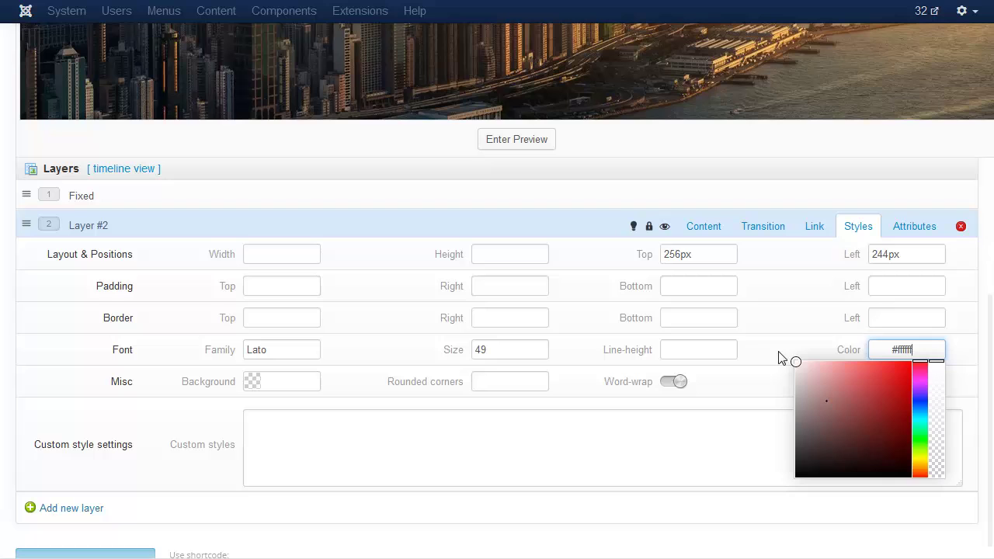
click(935, 382)
Step: Align the BACKGROUND text under "Fixed" at about top 234 px, left 144 px, and add the custom style "font-weight: 900;"
scroll(626, 347, up, 3)
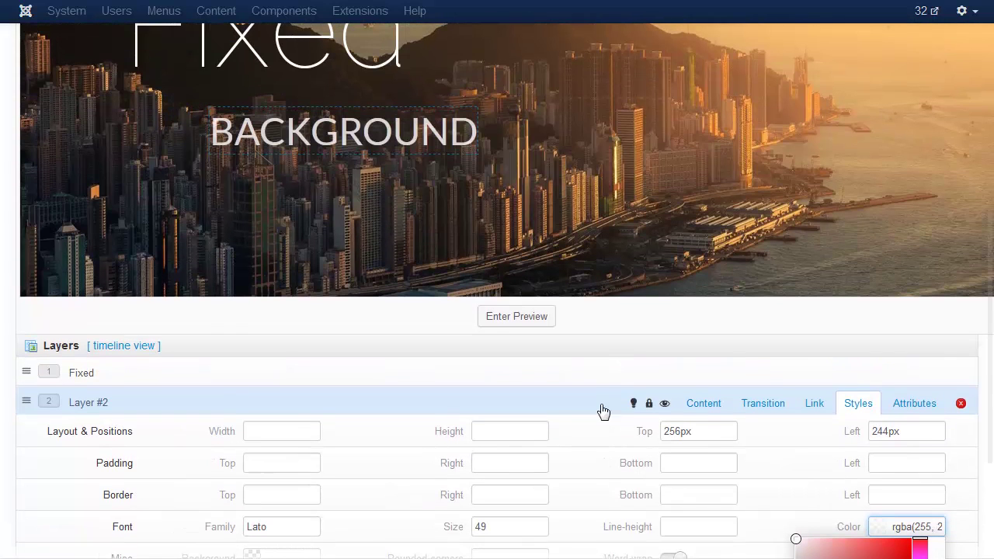
drag(360, 135, 282, 118)
scroll(410, 275, down, 3)
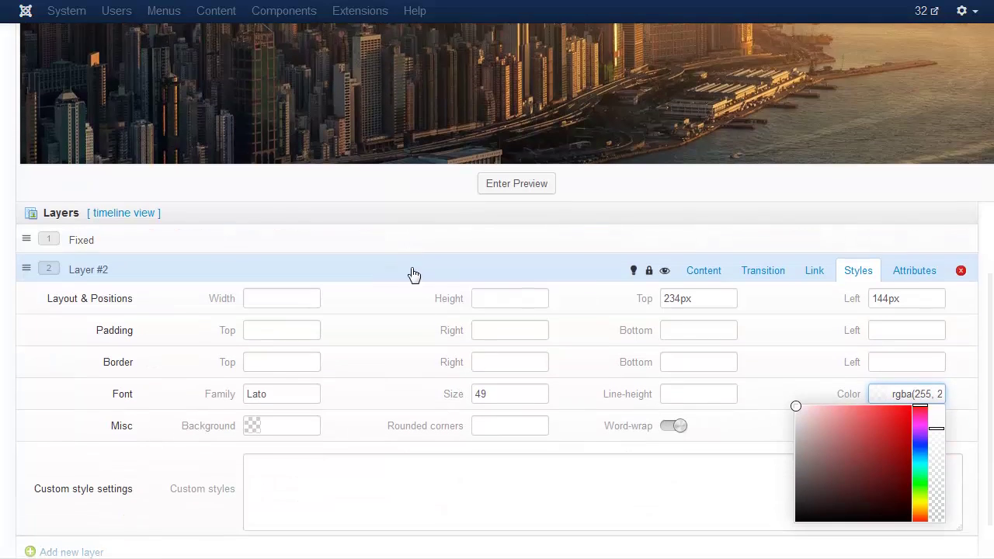
click(324, 385)
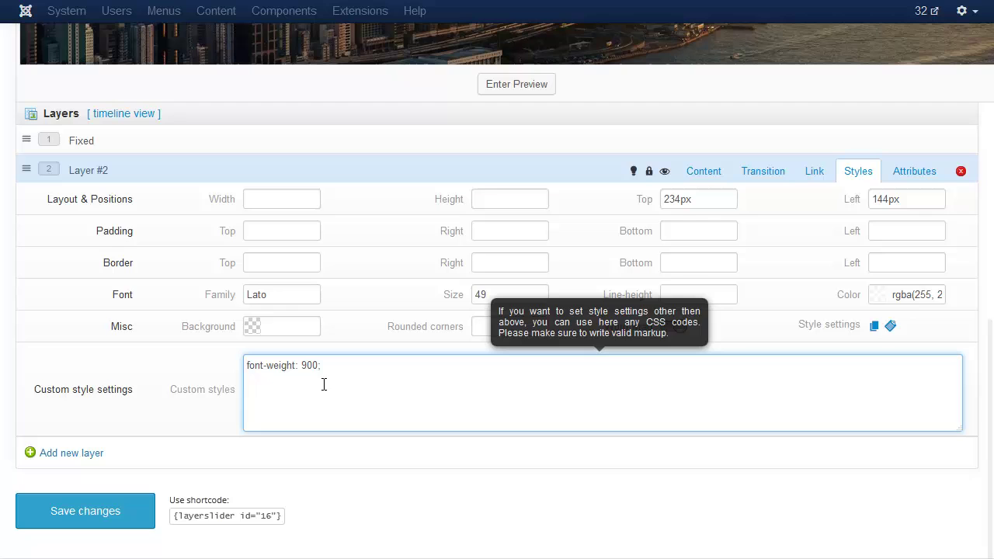
scroll(350, 353, up, 6)
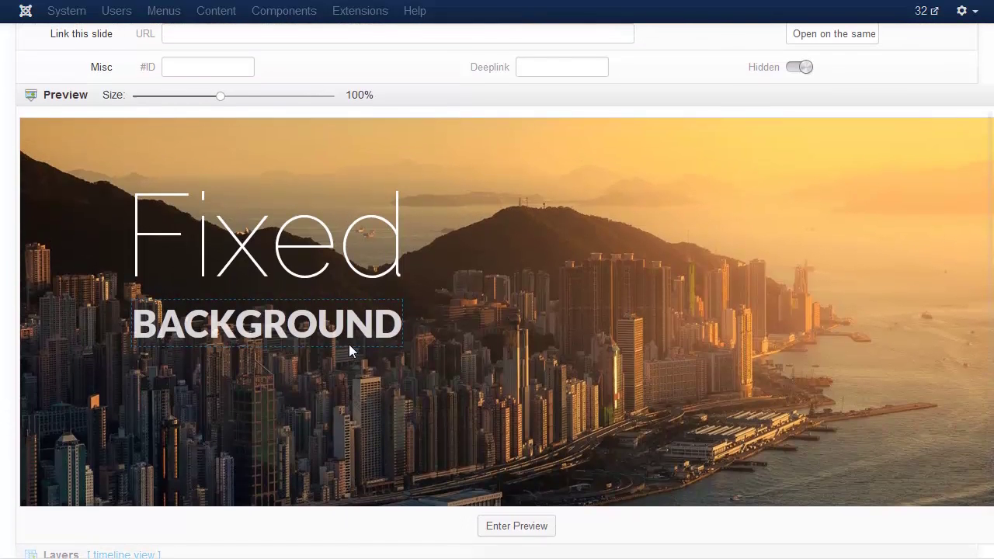
Step: Set the BACKGROUND layer's transition-in SkewX to -20 degrees
scroll(295, 341, down, 4)
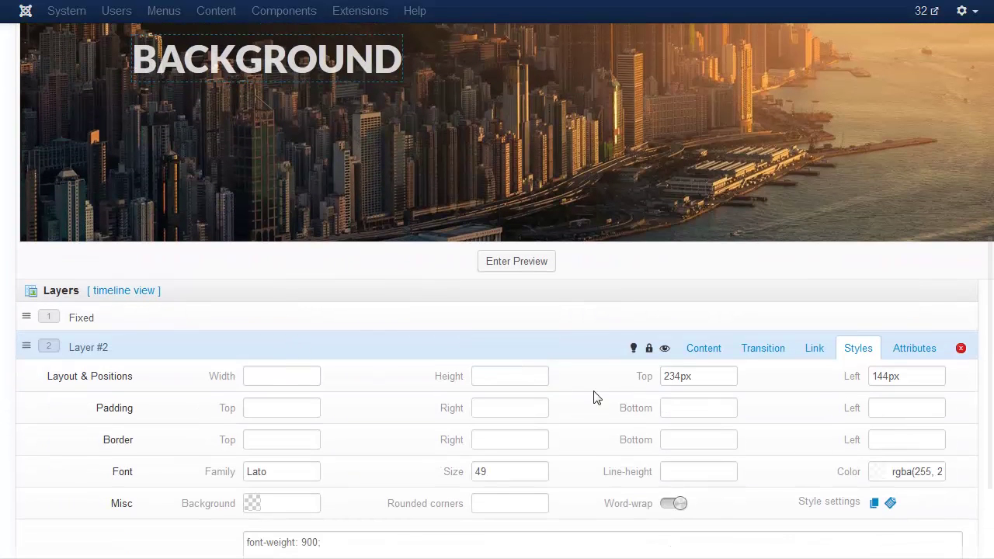
click(765, 349)
scroll(544, 353, down, 1)
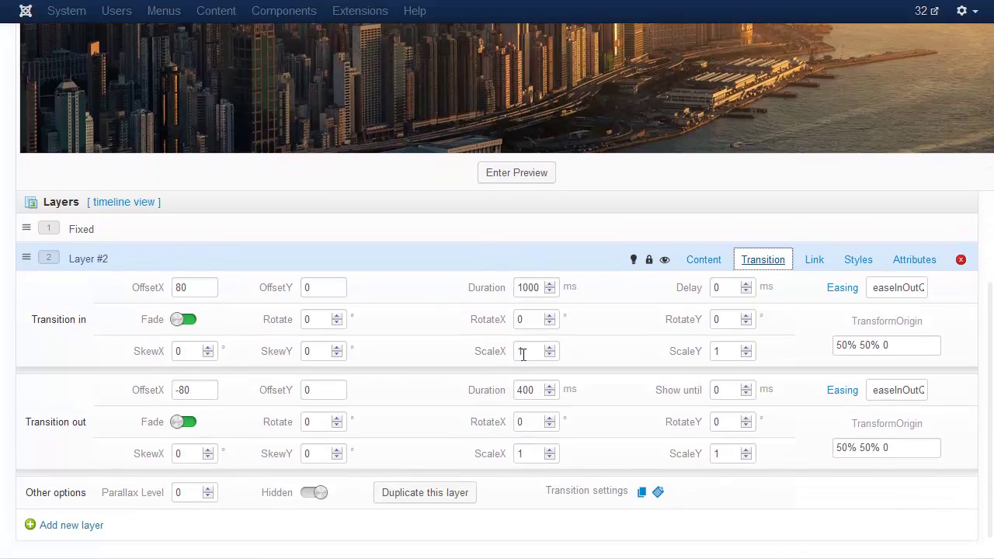
double_click(181, 351)
text(-20)
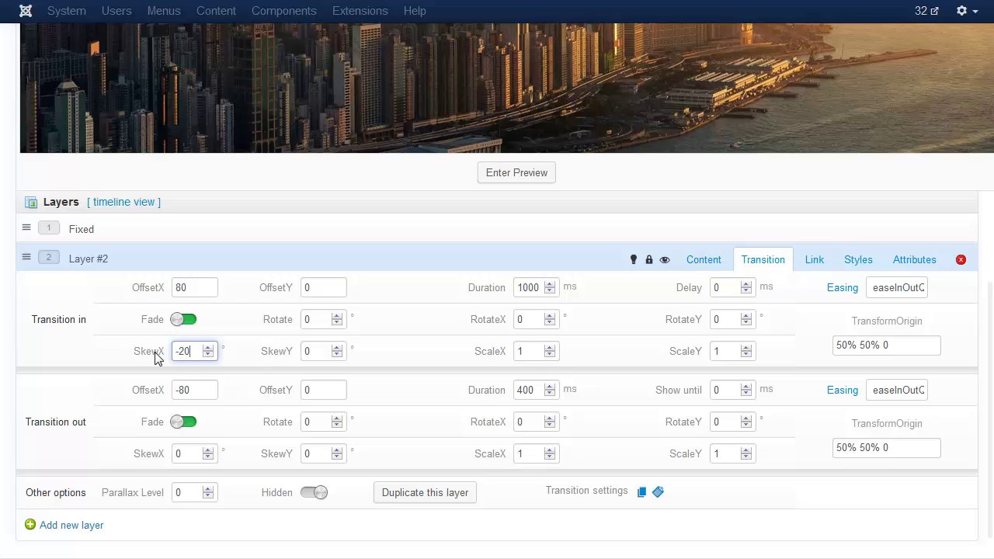
click(237, 355)
Step: Play the slide preview to check the animation of both layers, and exit the preview
scroll(332, 378, up, 3)
click(508, 448)
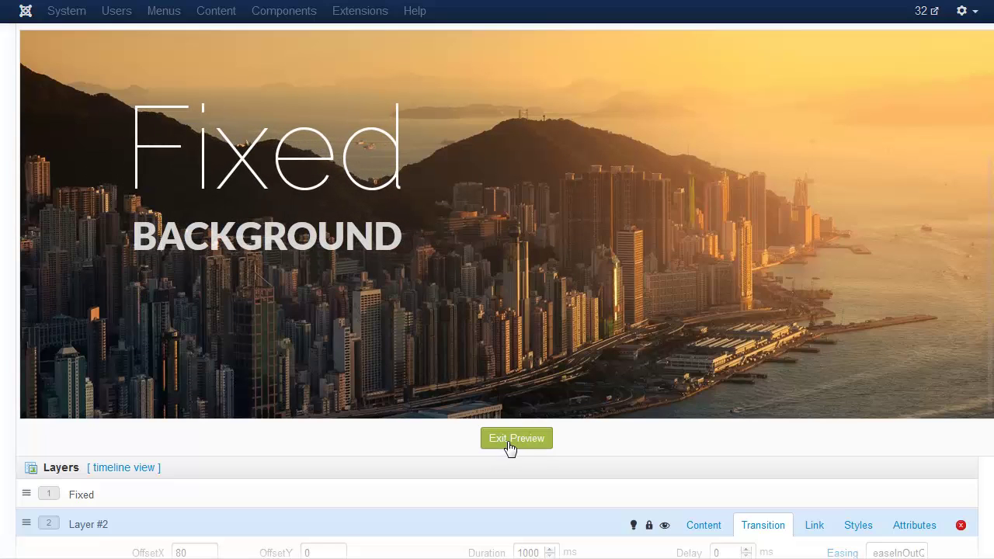
click(510, 447)
Step: Rename Layer #2 to "background"
scroll(510, 447, down, 5)
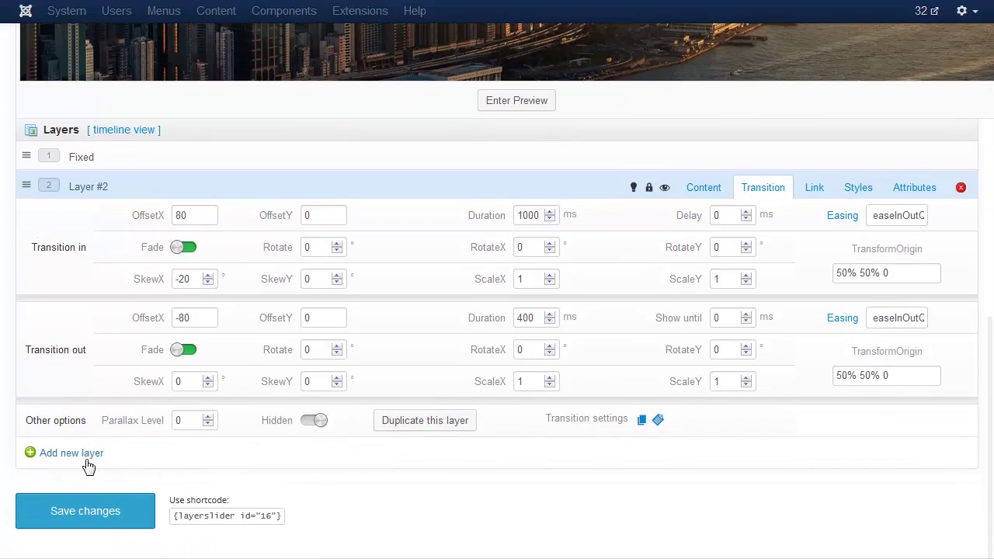
click(90, 185)
triple_click(124, 187)
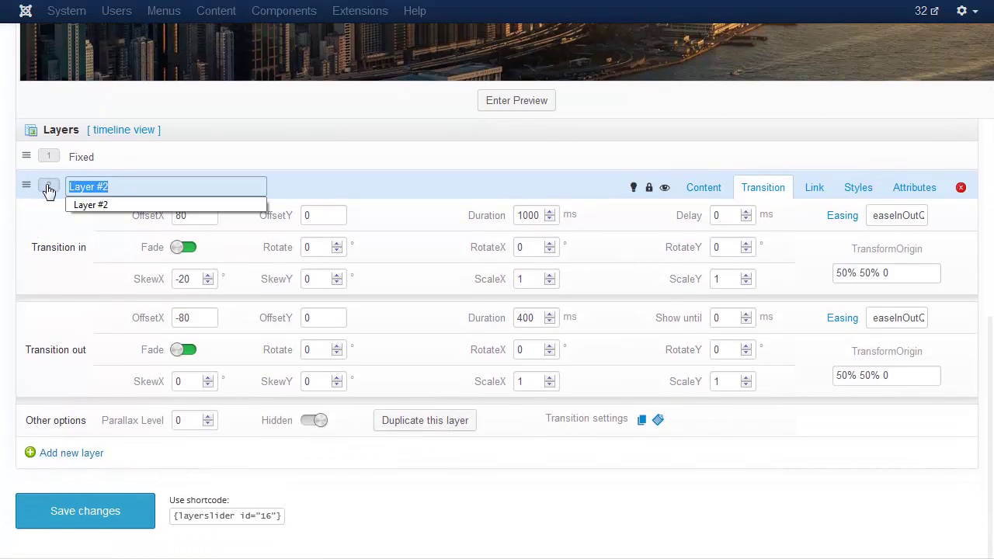
text(background)
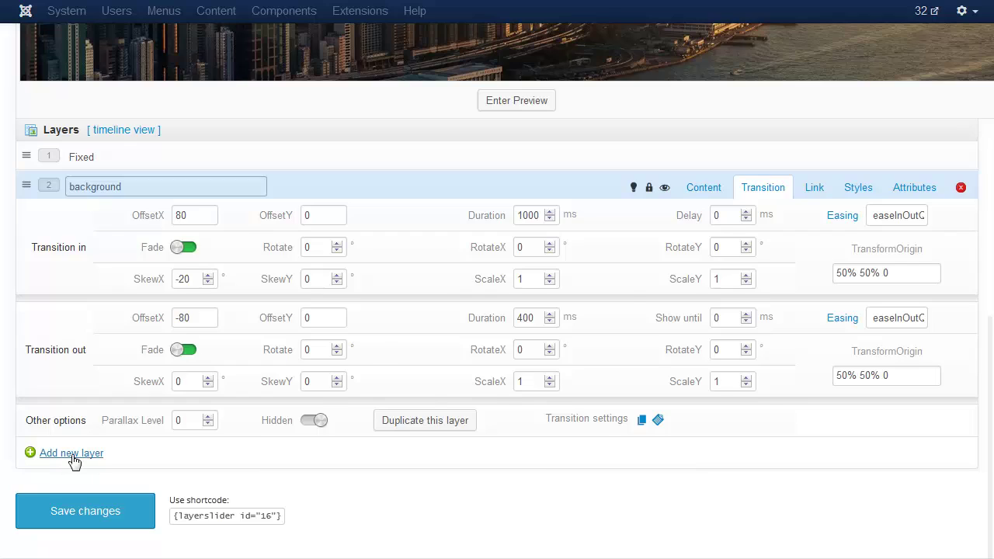
Step: Add a third layer with the paragraph text "LAYER SLIDER" and place it below BACKGROUND, at about top 342 px, left 243 px
click(71, 454)
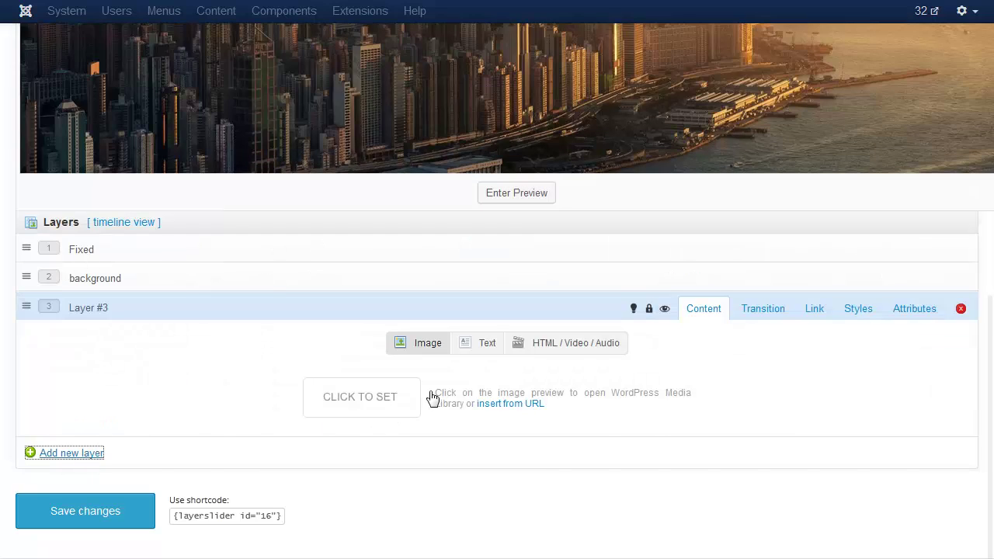
click(476, 346)
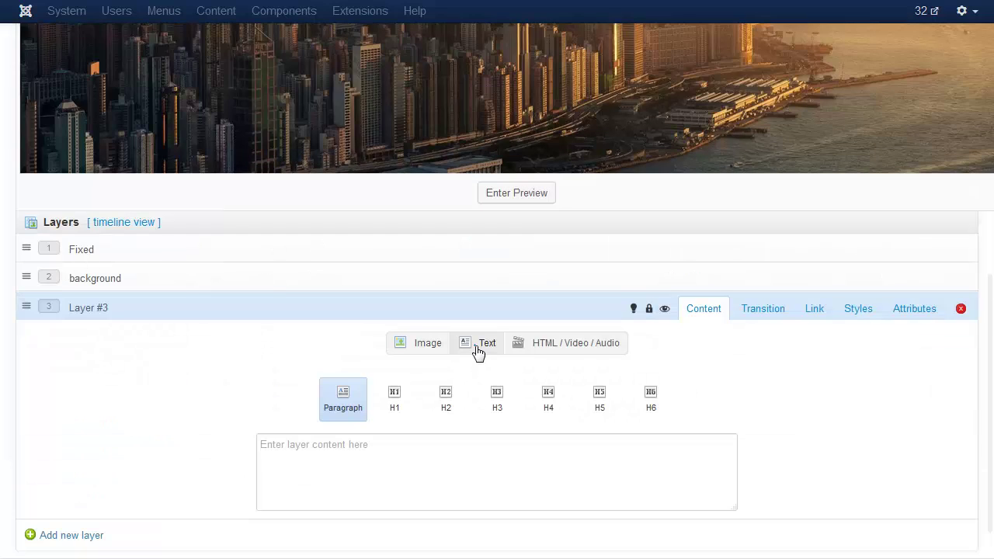
click(422, 467)
text(La)
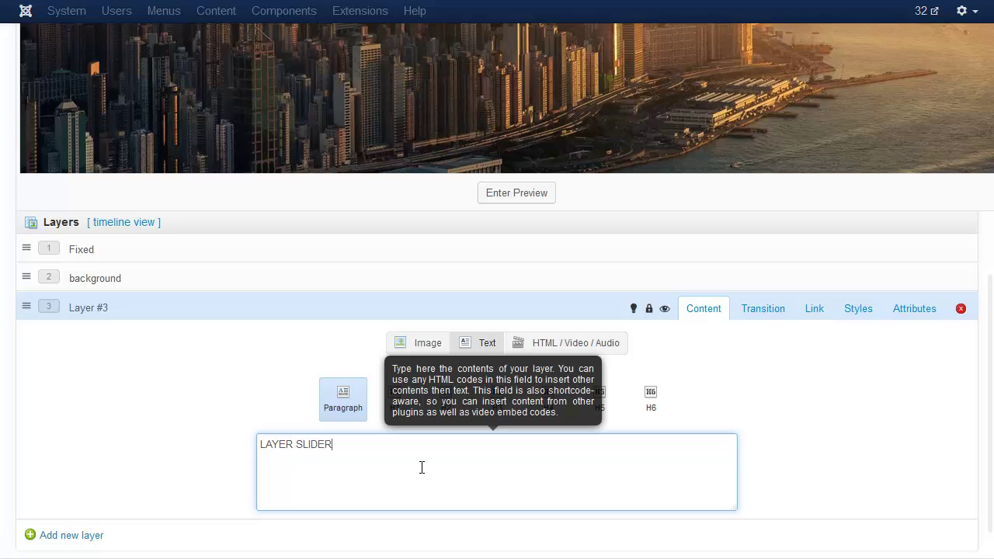
click(215, 466)
scroll(214, 462, up, 5)
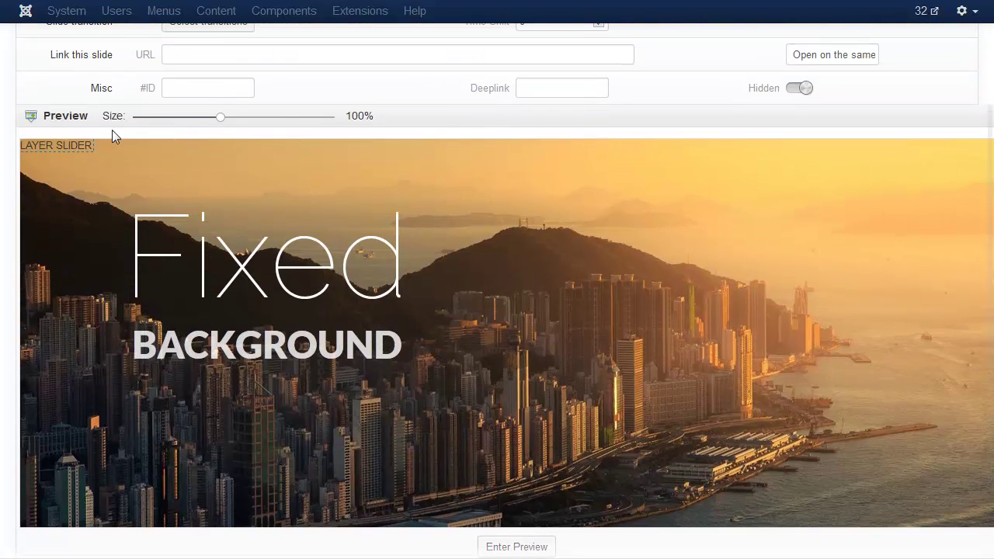
drag(42, 150, 233, 412)
Step: Rename Layer #3 to "LAYER SLIDER" by copying its text content into the layer name
scroll(269, 411, down, 5)
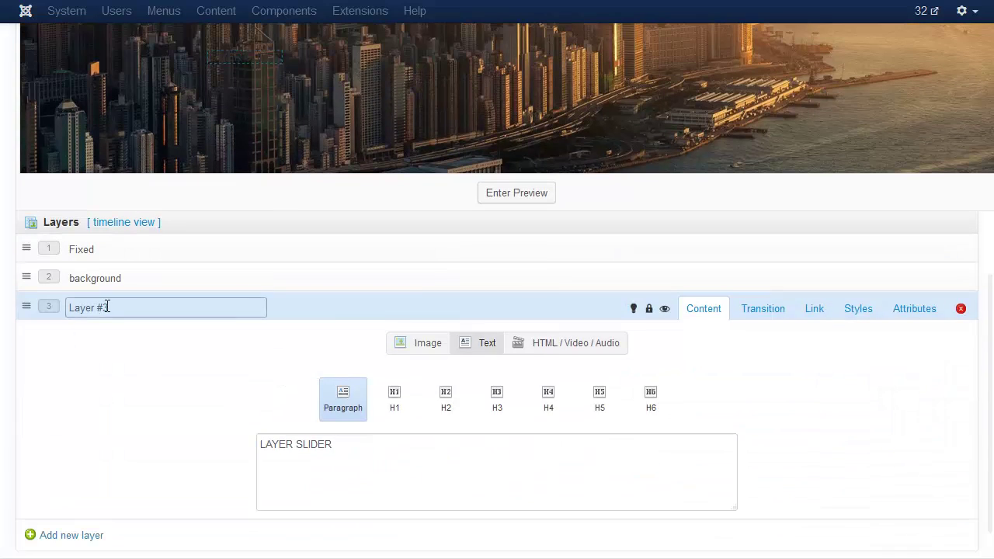
triple_click(343, 443)
key(ctrl+c)
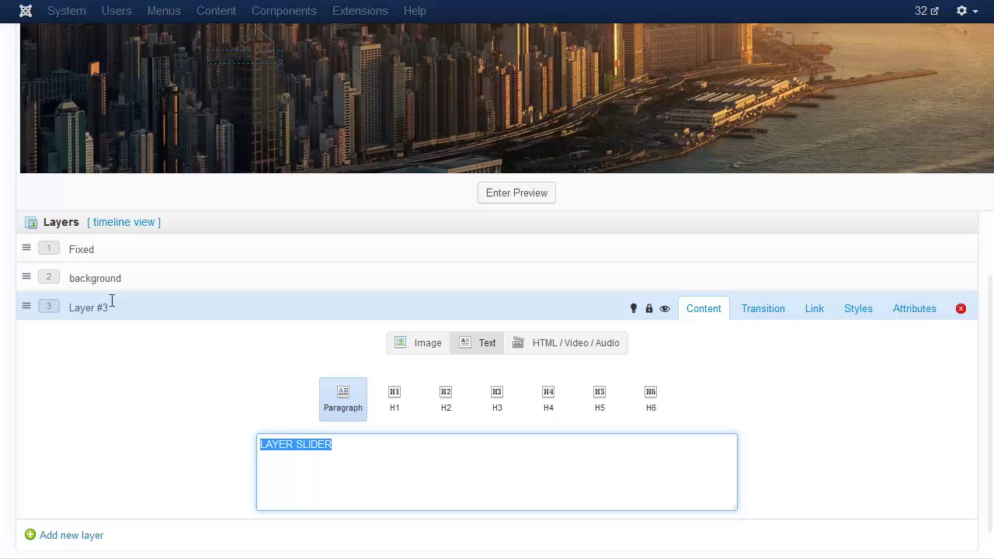
click(100, 303)
click(99, 303)
key(ctrl+a)
key(ctrl+v)
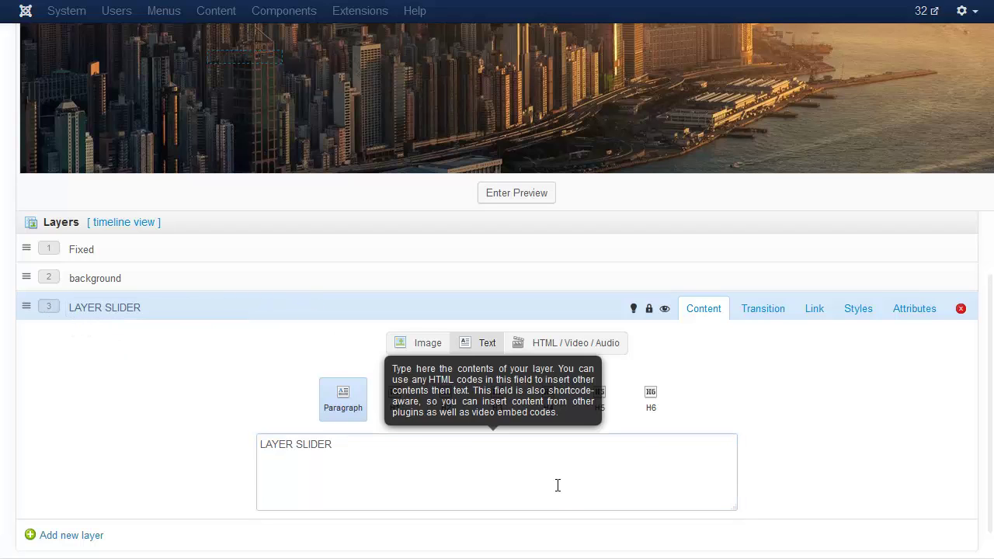
Step: Give the LAYER SLIDER layer a semi-transparent black background in its style settings
click(858, 310)
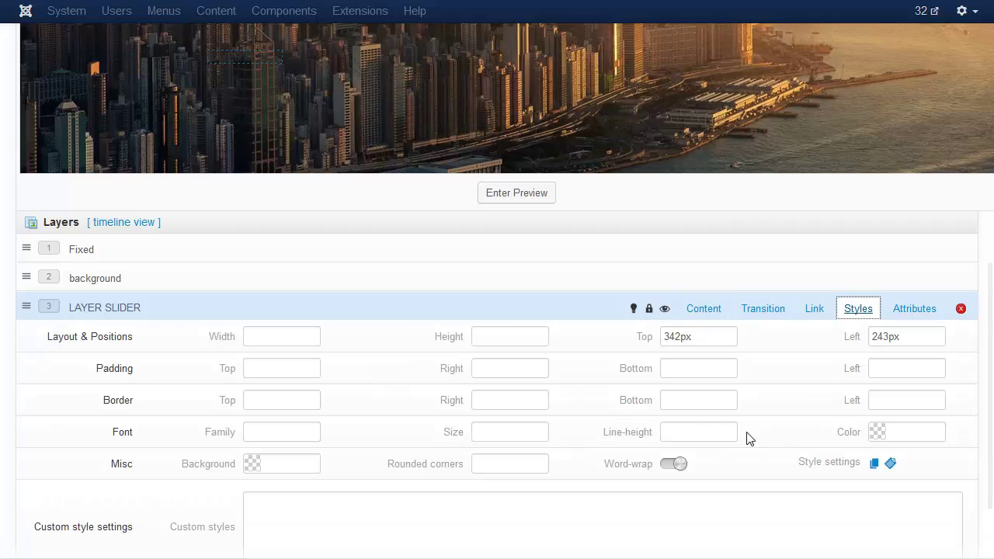
click(292, 466)
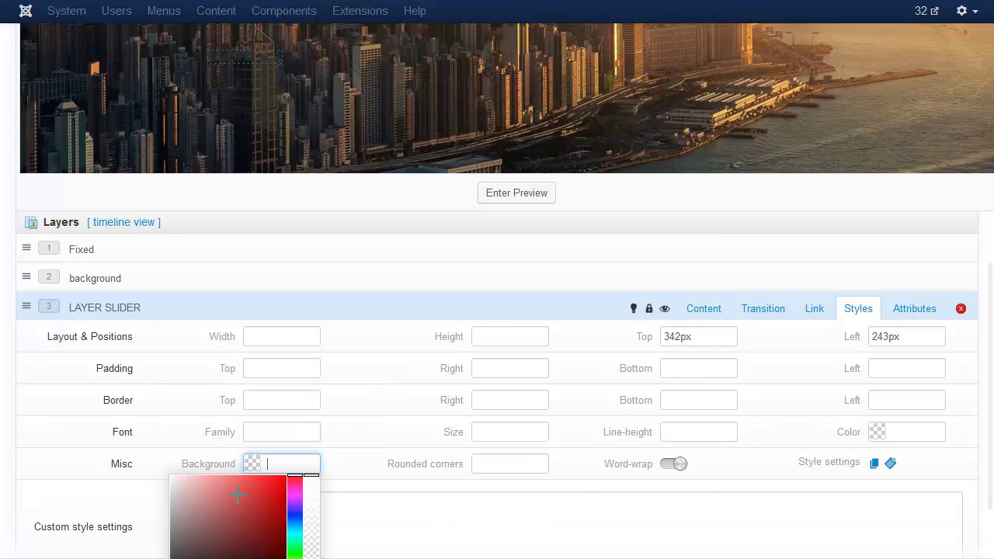
scroll(220, 507, down, 3)
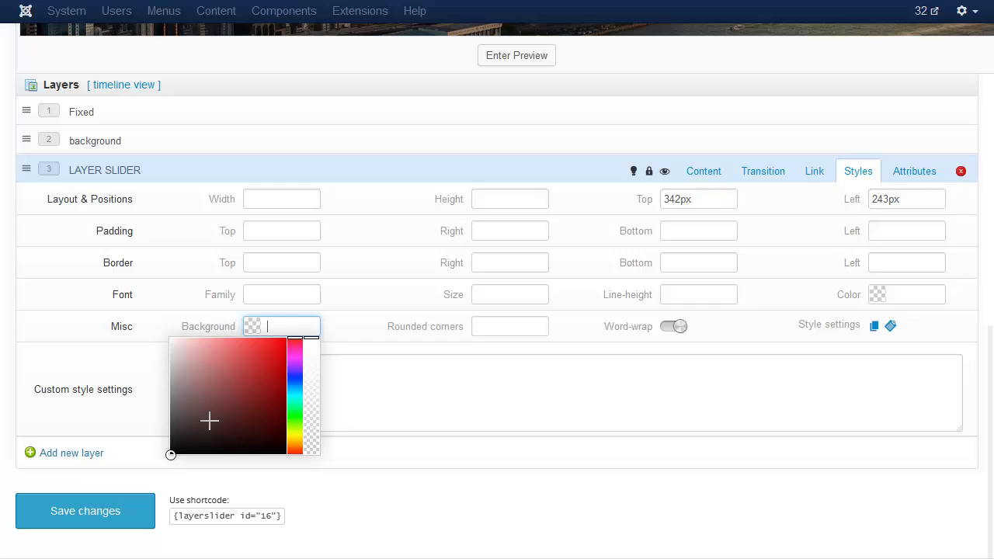
drag(210, 421, 153, 462)
click(310, 392)
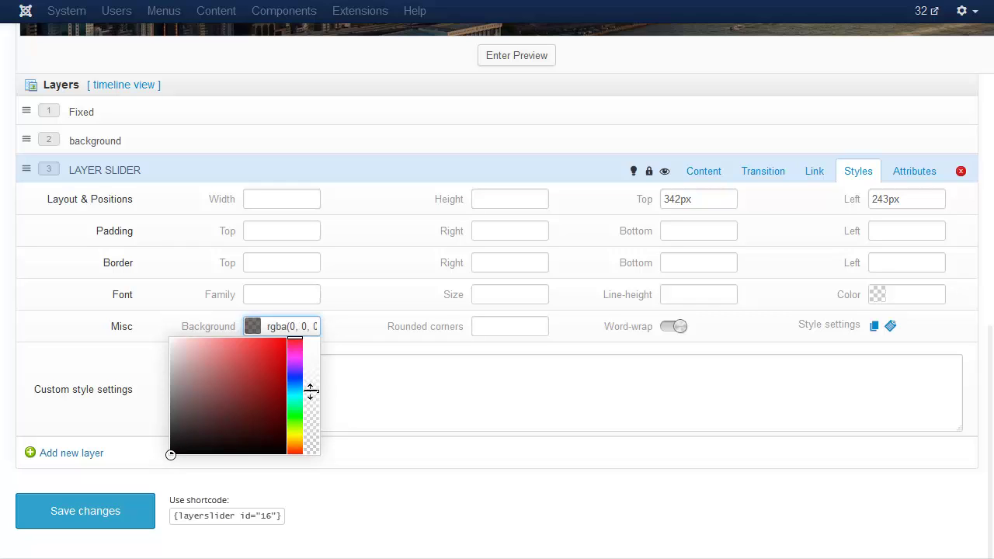
drag(309, 394, 308, 375)
Step: Set the LAYER SLIDER layer's font size to 25 and its font color to dark gray #333333
click(508, 294)
text(25)
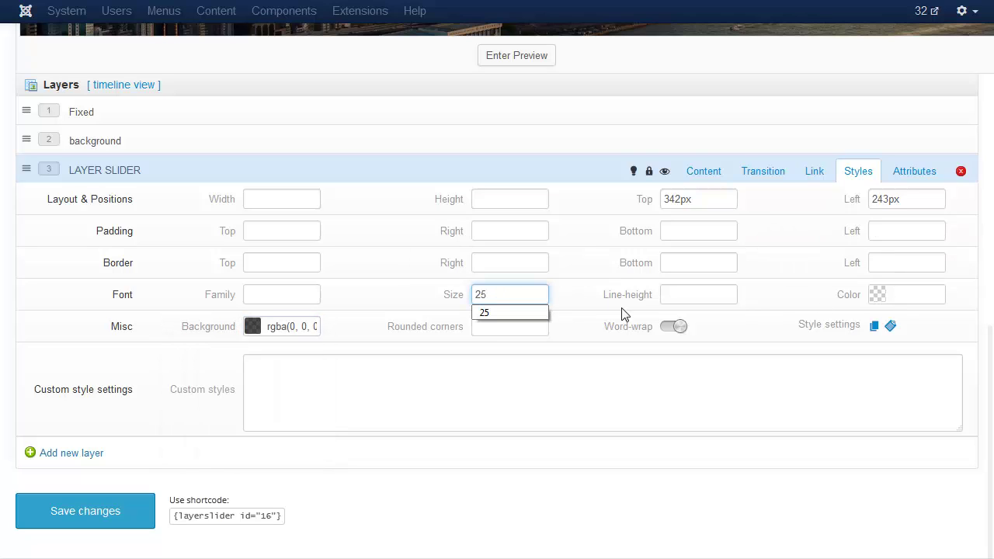
click(893, 295)
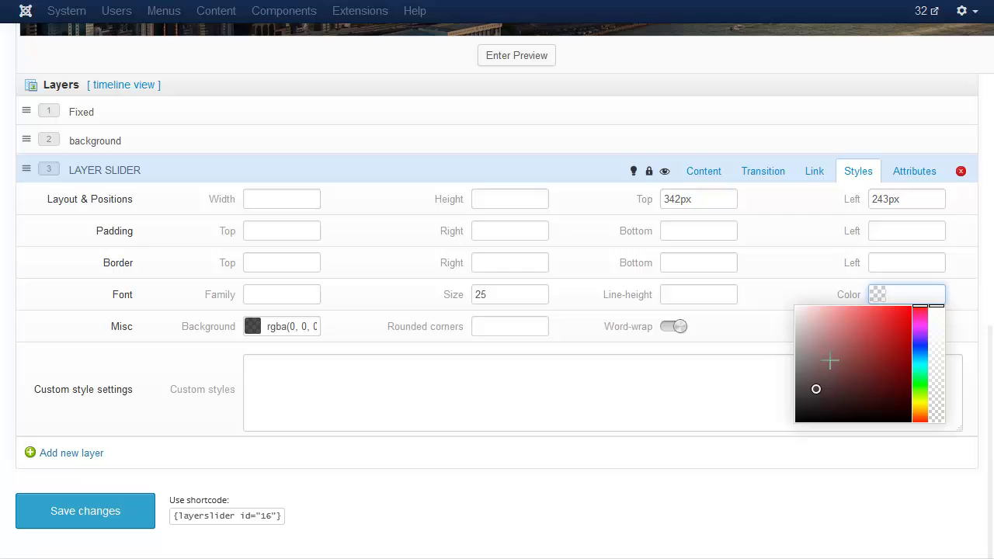
mouse_move(828, 360)
mouse_down()
mouse_move(797, 308)
mouse_move(808, 362)
mouse_move(793, 397)
mouse_up()
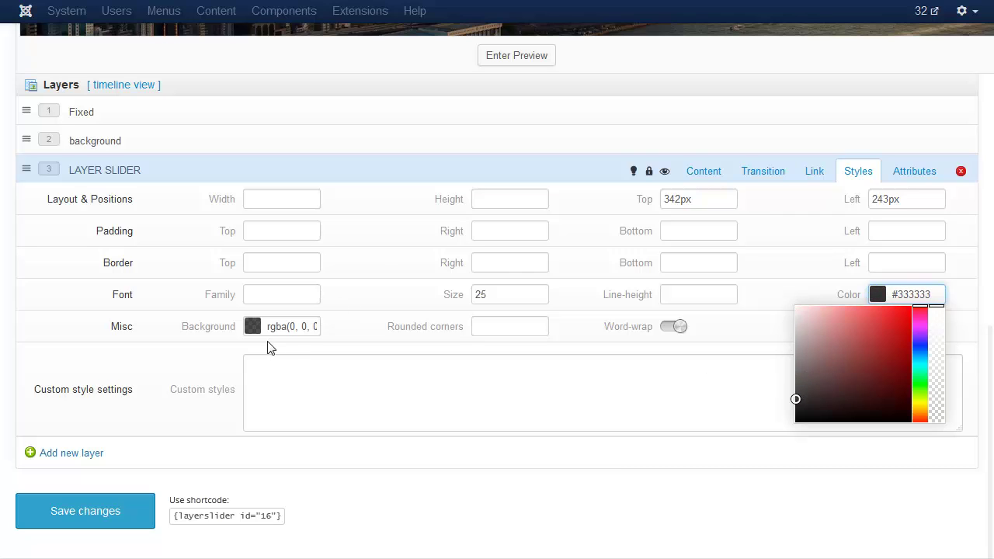
Step: Change the LAYER SLIDER layer's background color to semi-transparent white and check it on the slide
click(295, 327)
drag(242, 411, 153, 329)
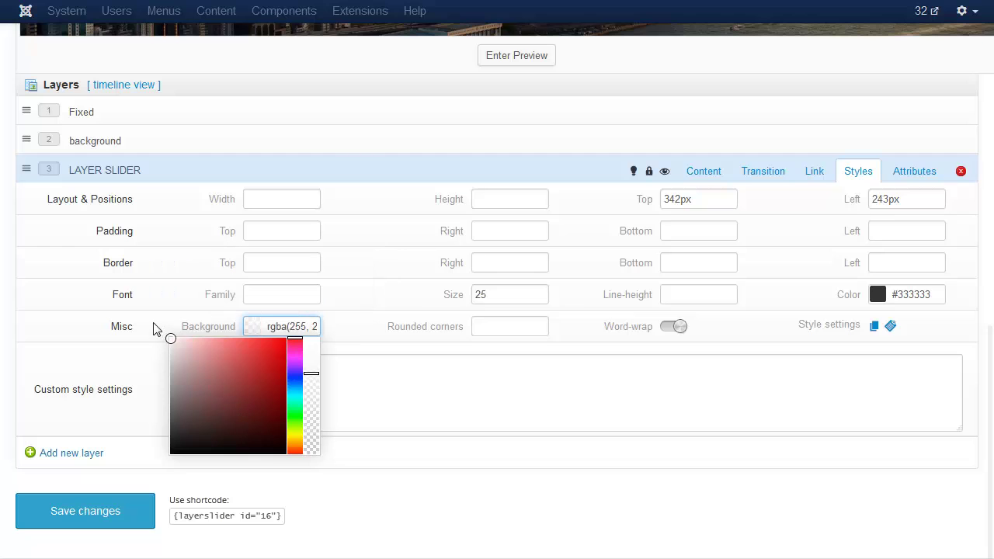
click(361, 328)
scroll(360, 330, up, 3)
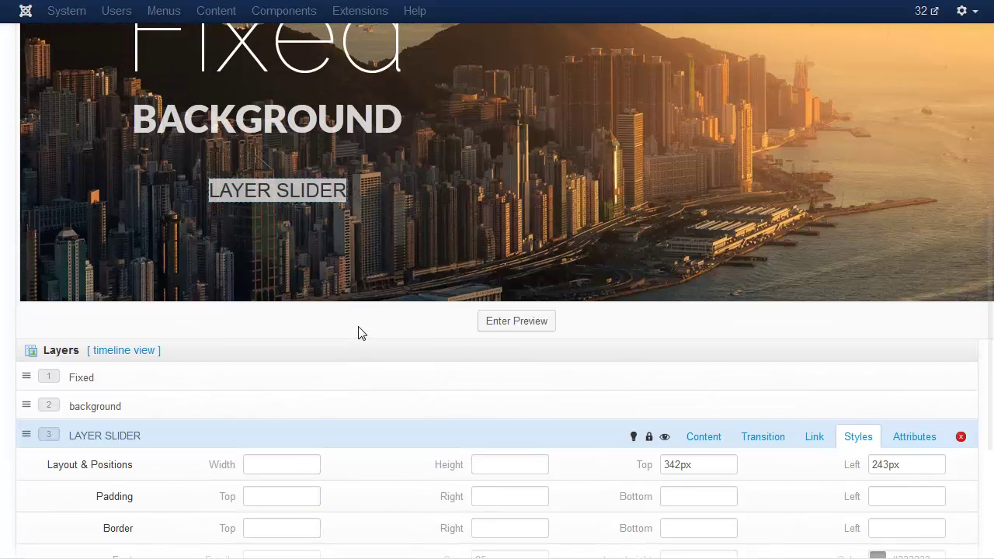
scroll(397, 389, down, 2)
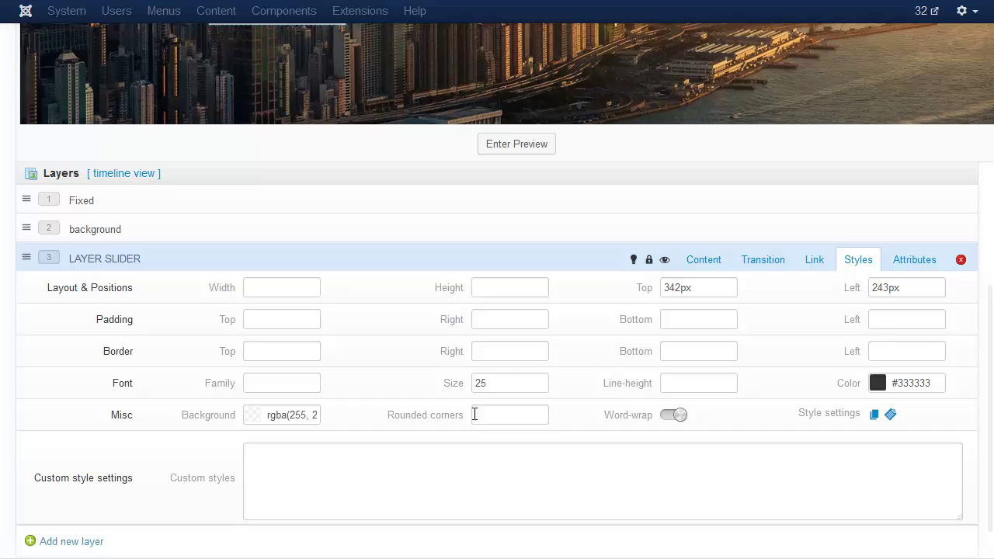
Step: Set the LAYER SLIDER layer's padding to 7 at top and bottom and 18 at right and left
click(264, 320)
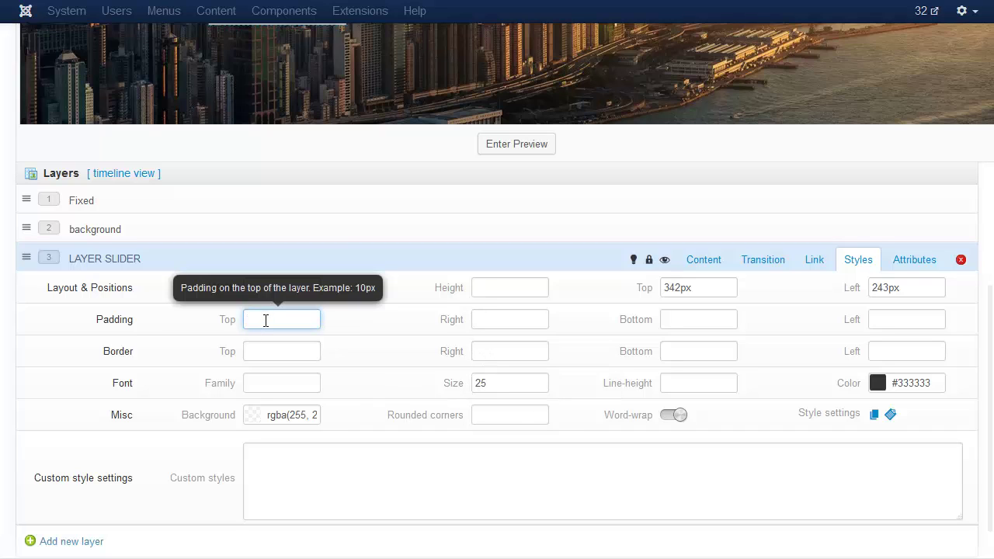
text(7)
key(Tab)
text(18)
key(Tab)
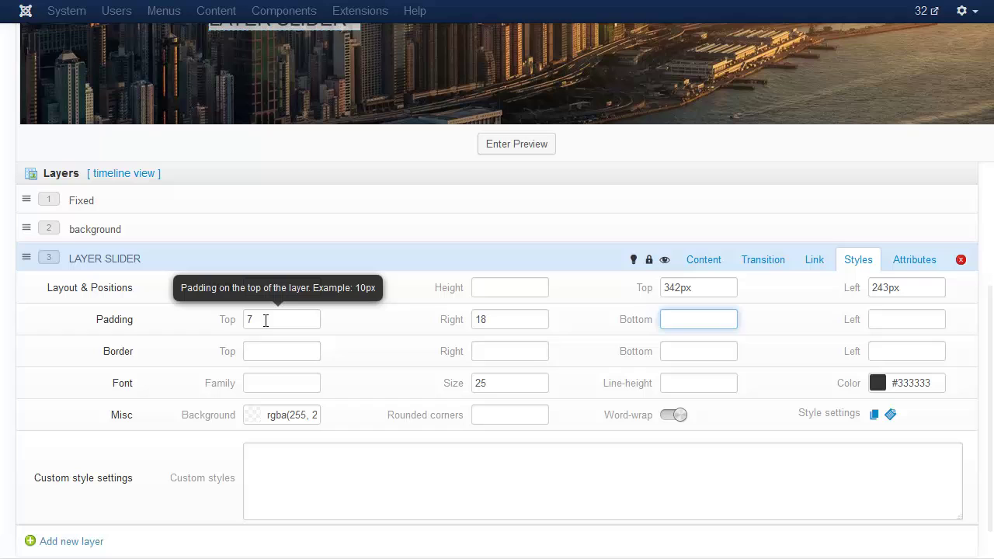
text(7)
key(Tab)
text(18)
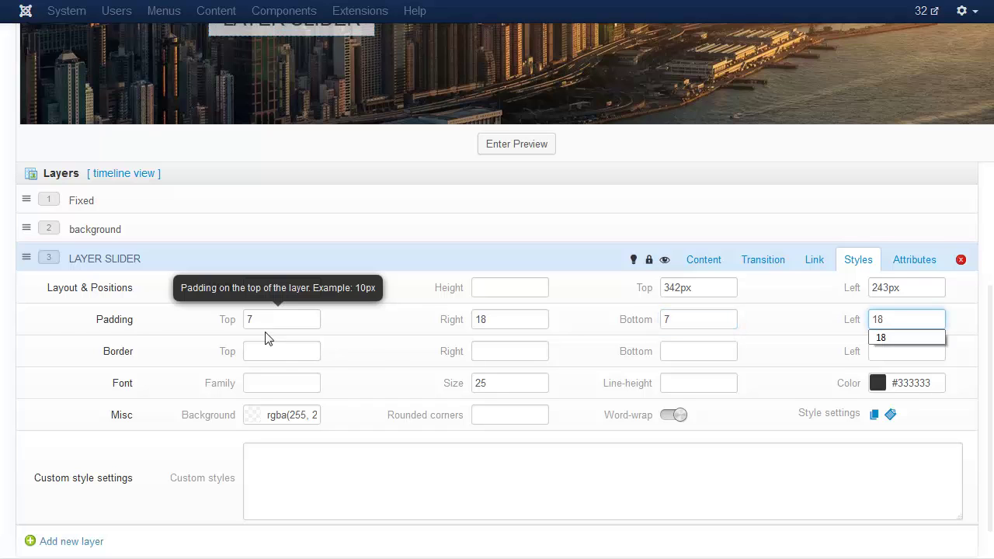
Step: Set the LAYER SLIDER layer's font family to Oswald and move it under BACKGROUND, to about top 323 px, left 227 px
click(280, 380)
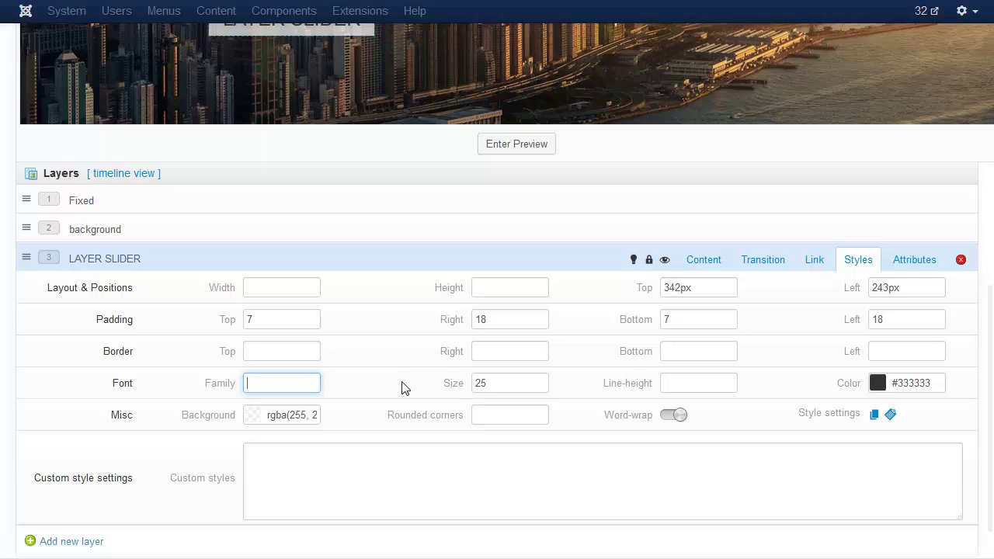
key(Down)
key(Down)
key(Down)
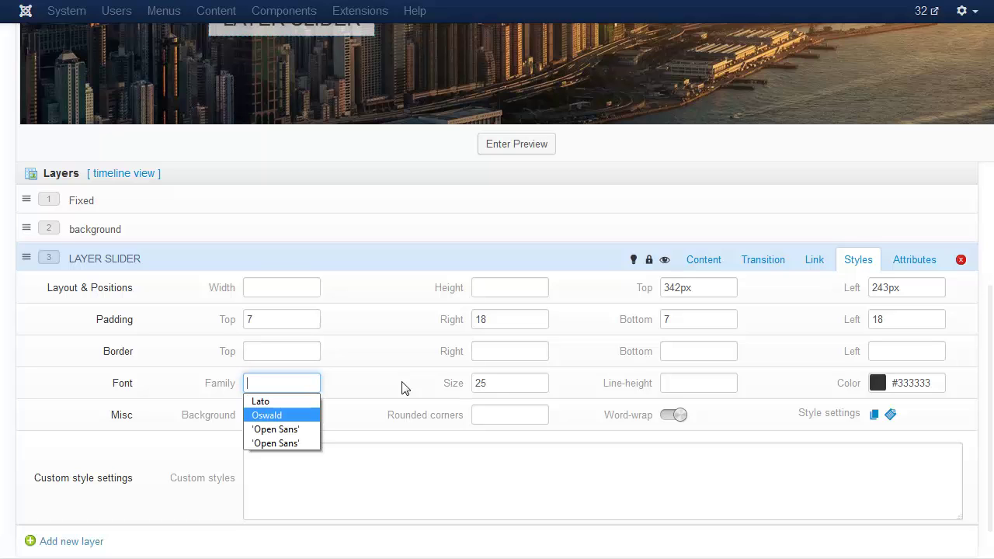
key(Return)
scroll(404, 373, up, 3)
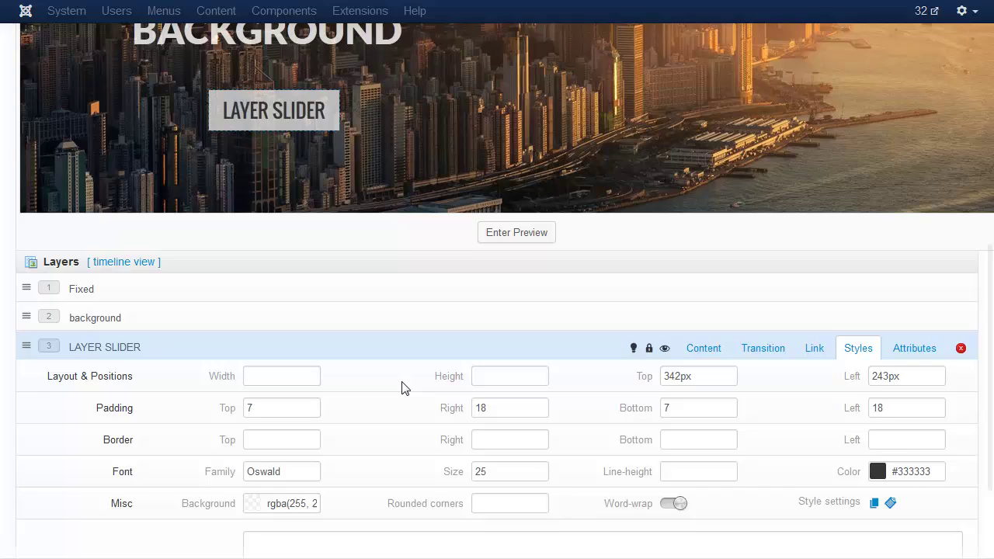
drag(248, 194, 261, 190)
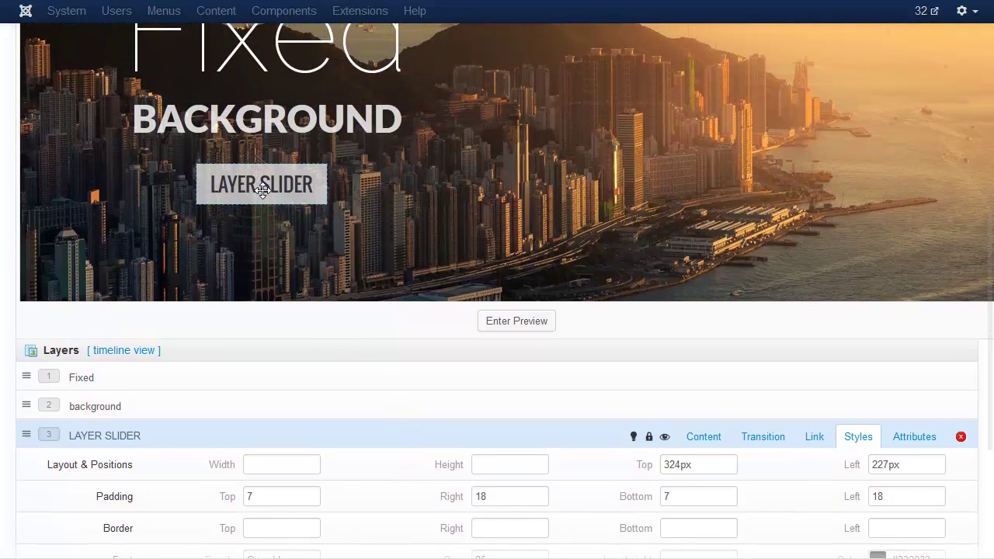
Step: Set the LAYER SLIDER layer's transition-in OffsetX to 0 and its delay to 400 ms
scroll(515, 340, down, 1)
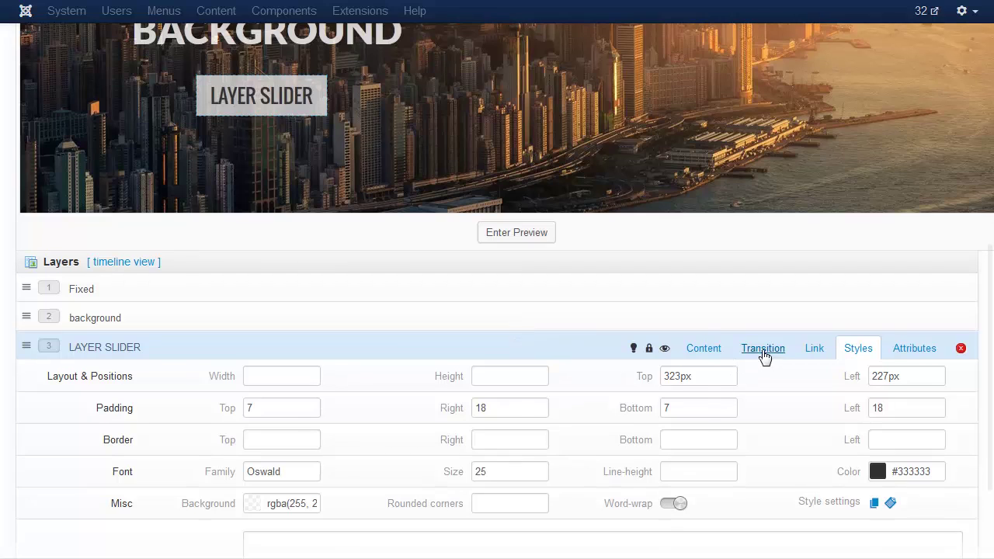
click(750, 351)
scroll(394, 402, down, 2)
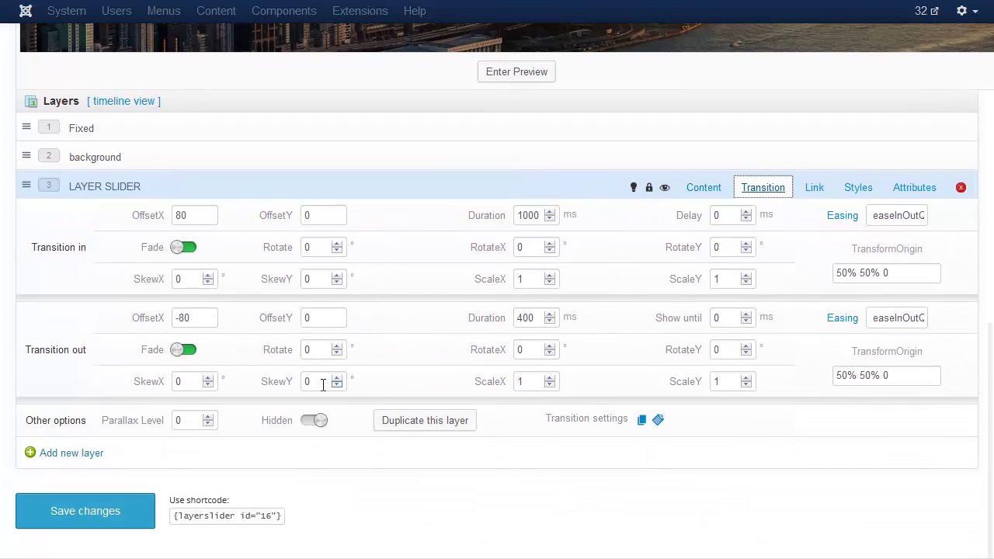
double_click(187, 216)
text(0)
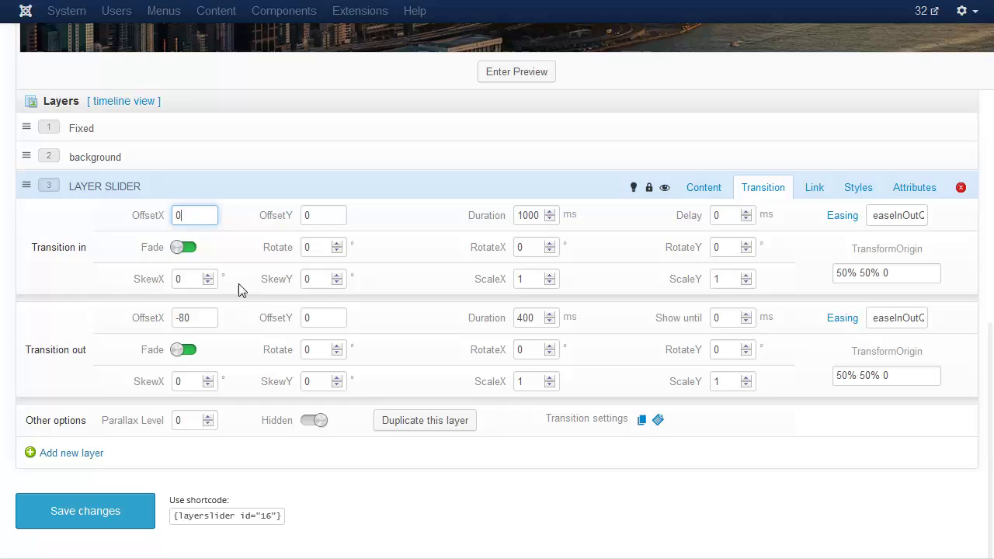
scroll(251, 280, up, 5)
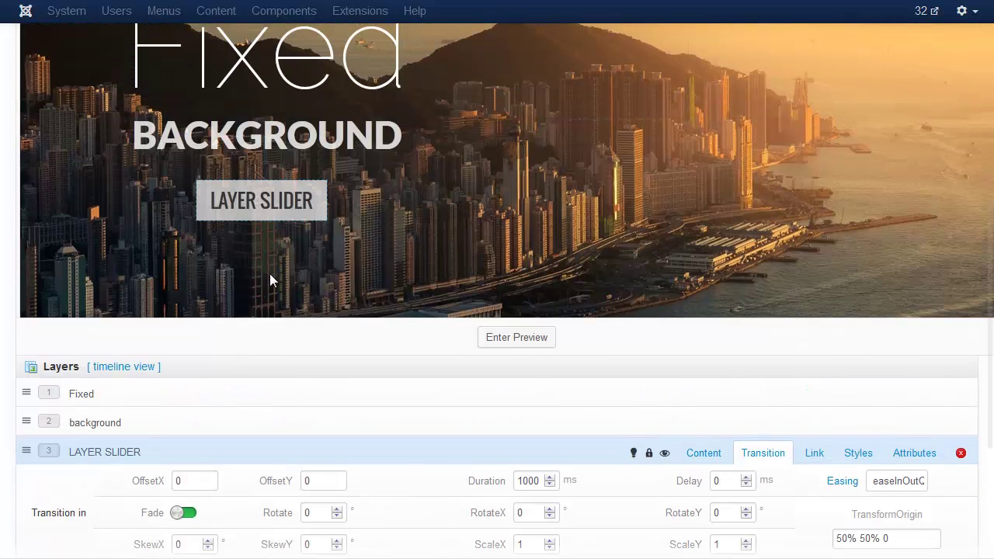
scroll(382, 348, up, 1)
scroll(428, 404, down, 4)
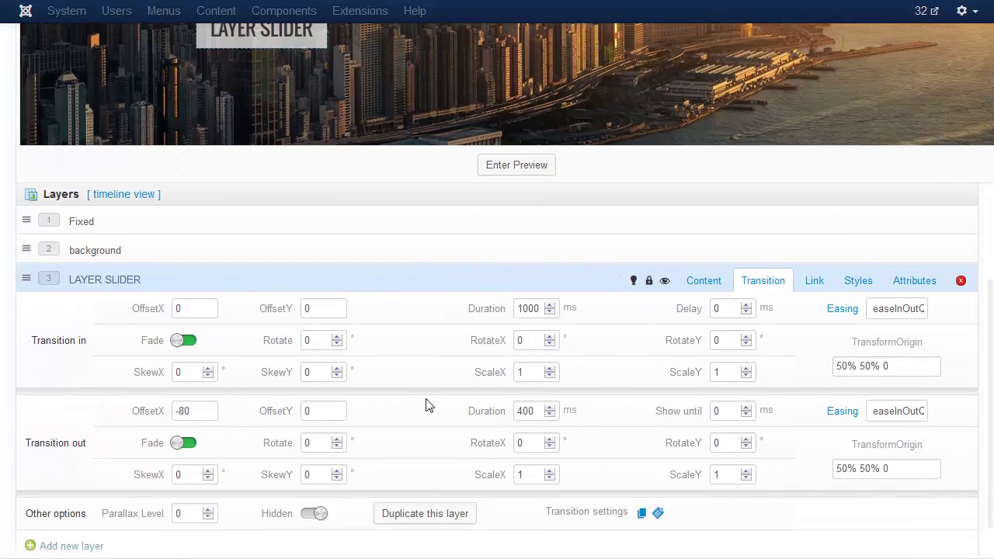
double_click(719, 303)
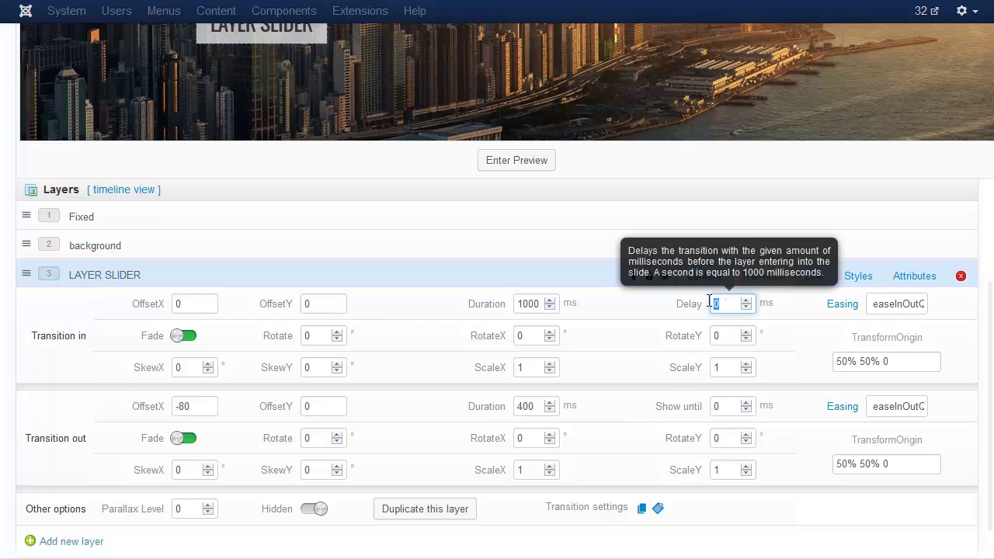
text(400)
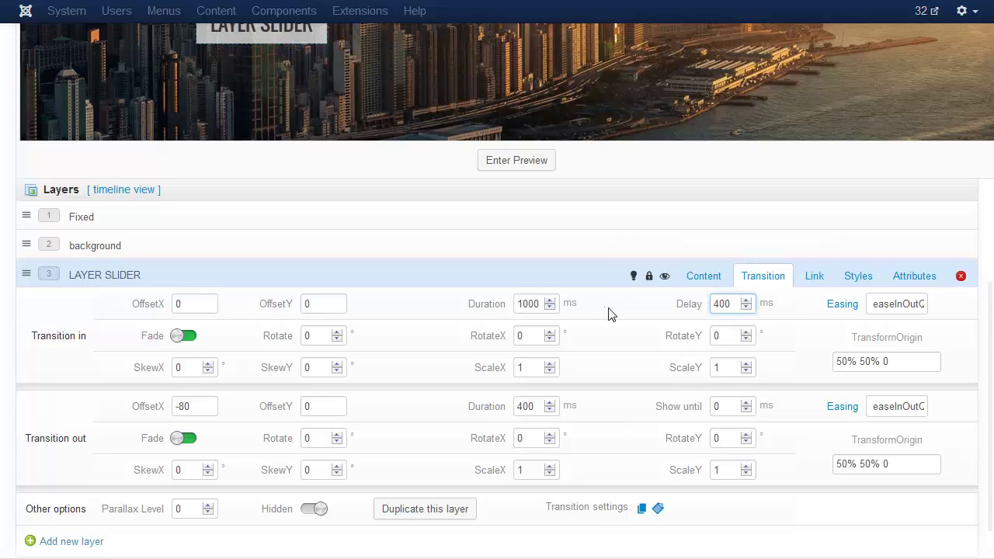
Step: Play the slide preview to check the LAYER SLIDER layer's entrance, and exit the preview
scroll(610, 314, up, 4)
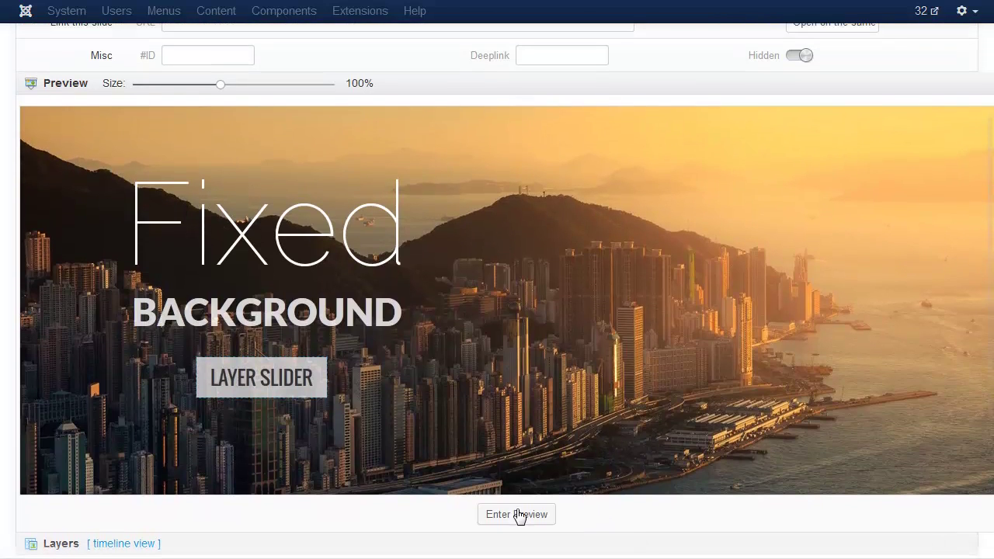
click(518, 515)
click(533, 517)
Step: Add a fourth layer as an empty text paragraph and rename it "video bg"
scroll(514, 439, down, 5)
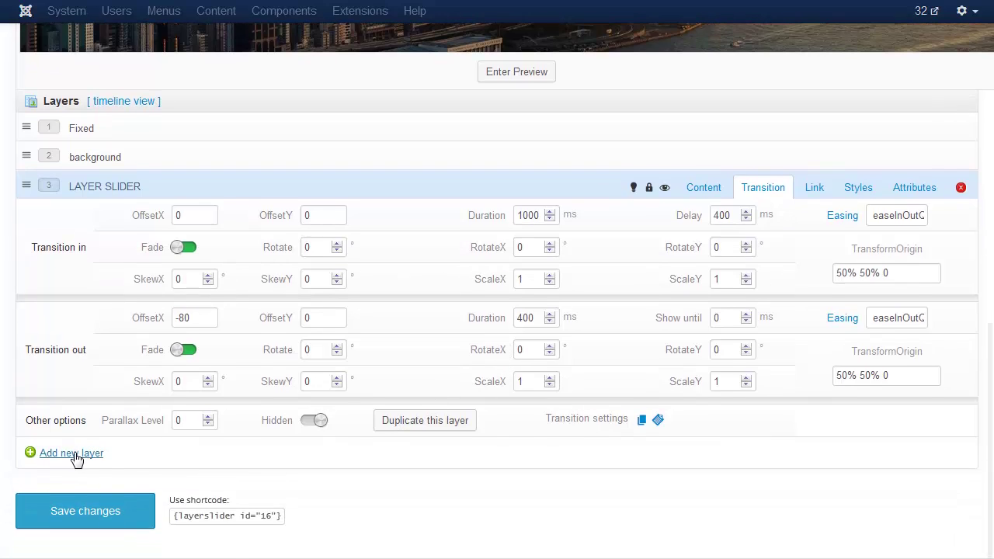
click(71, 460)
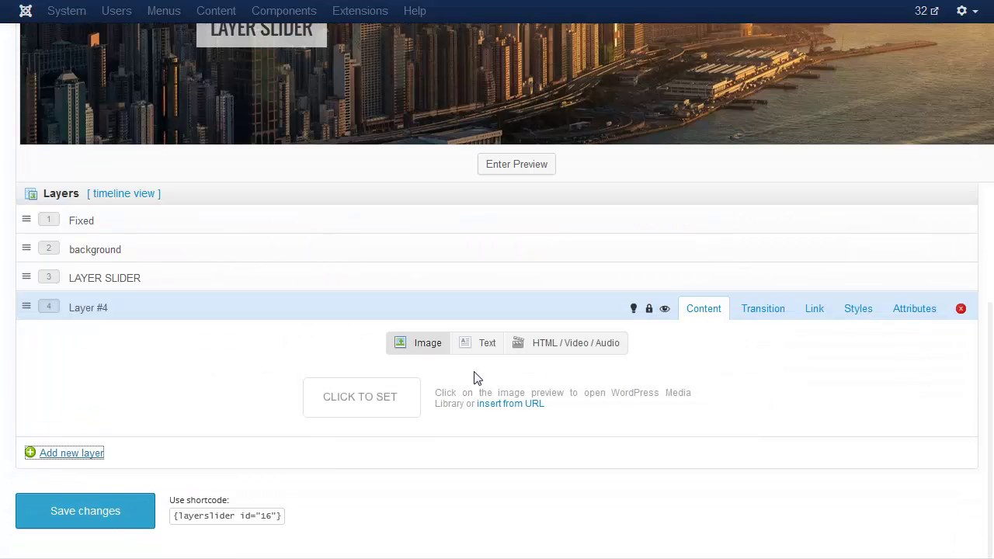
click(483, 344)
click(362, 465)
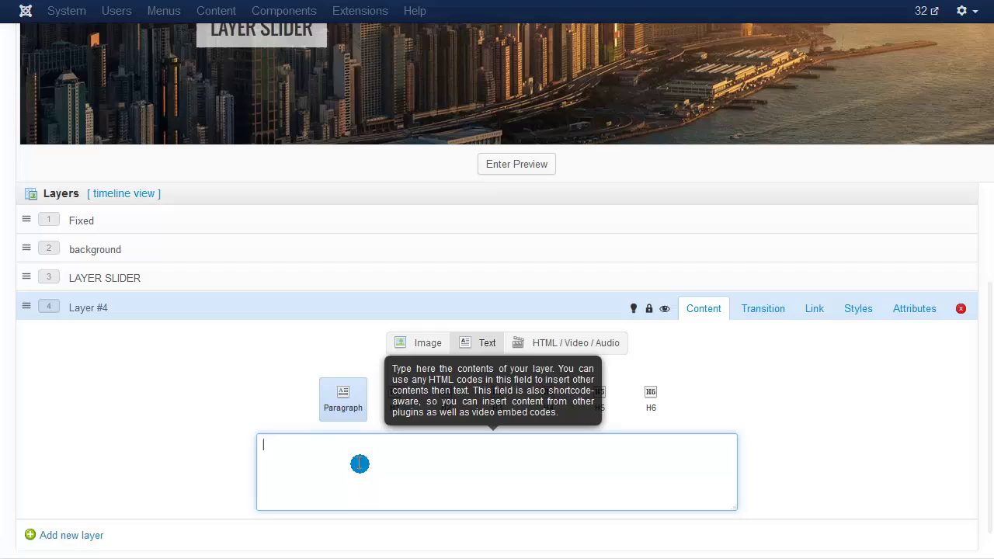
click(94, 306)
drag(120, 307, 66, 307)
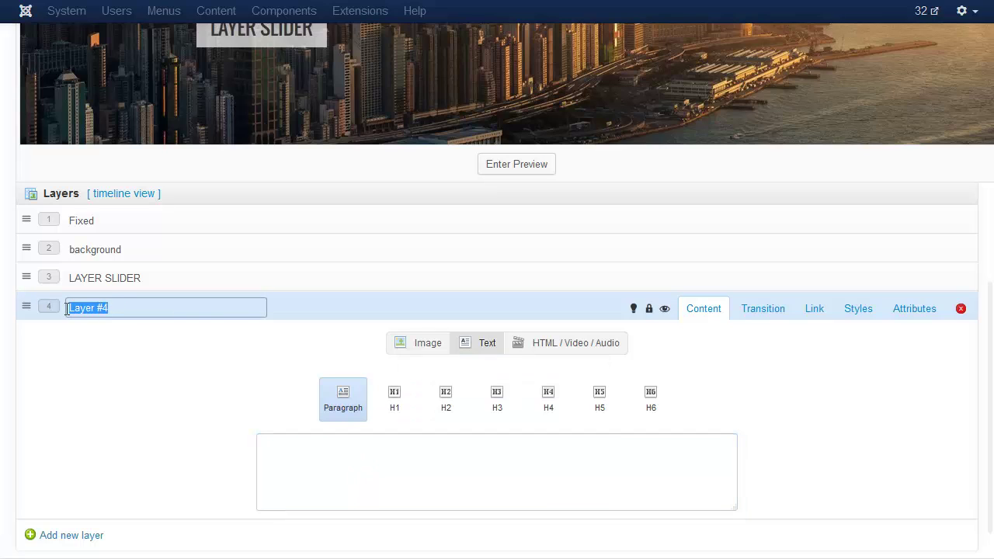
text(Vi)
click(366, 308)
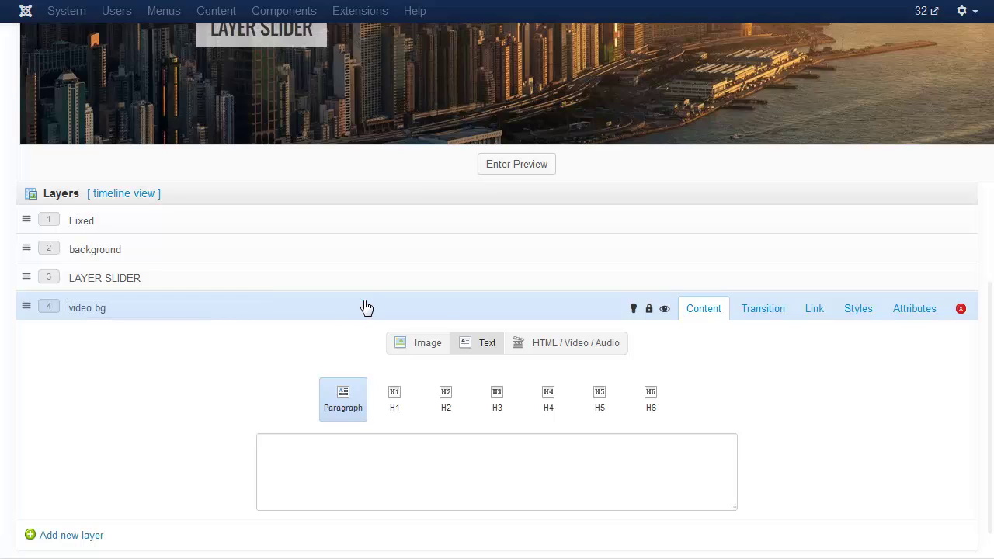
Step: Set the video bg layer's width to 506 and height to 287 in its style settings
click(851, 314)
scroll(705, 206, down, 3)
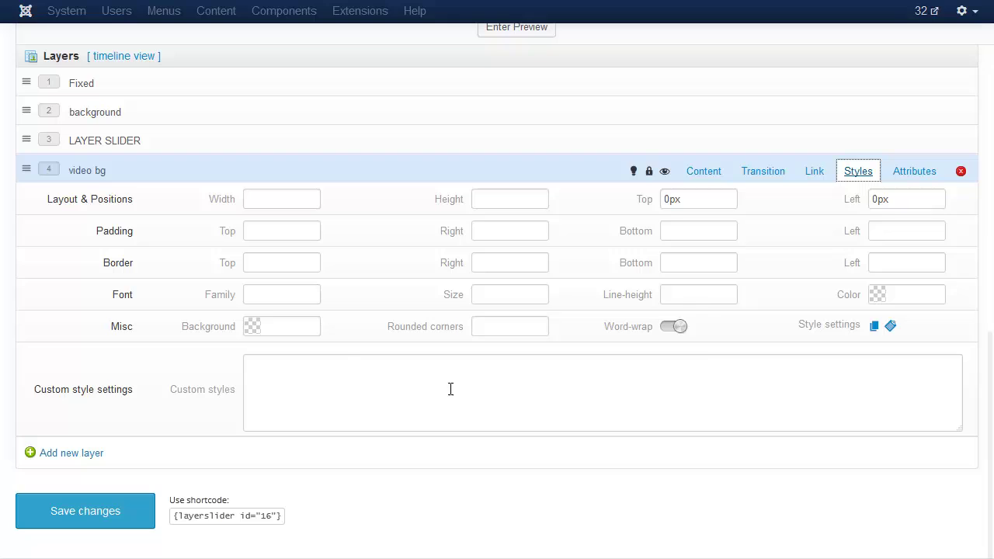
click(274, 200)
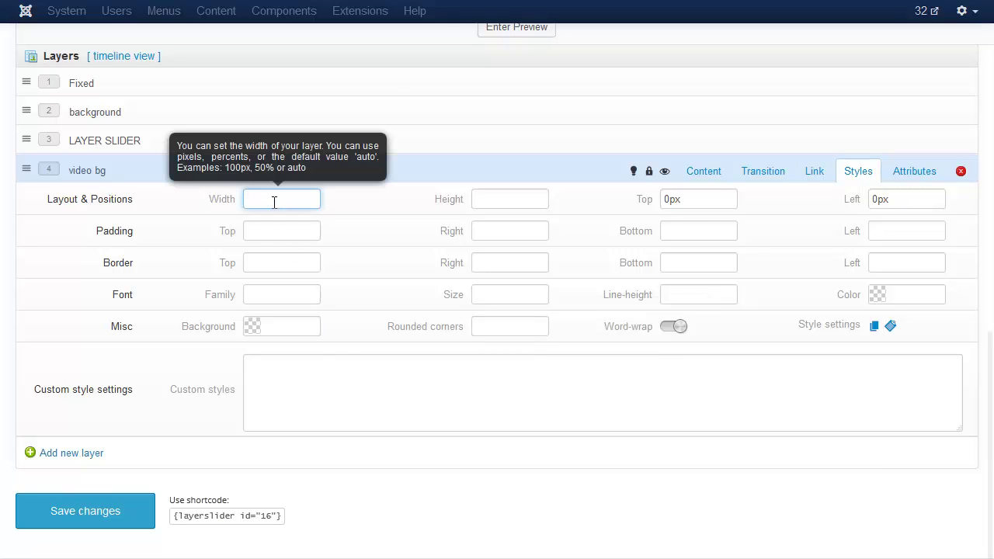
text(506287)
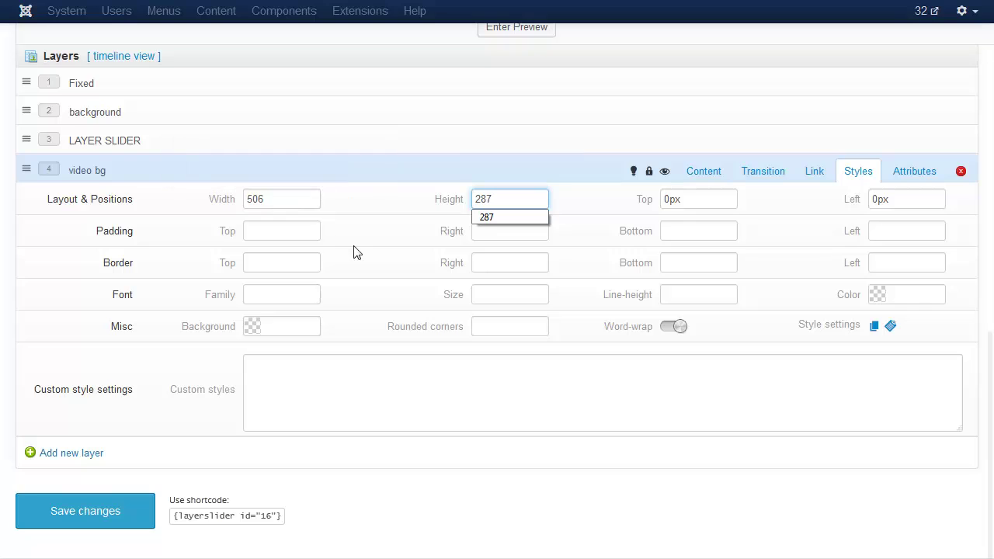
click(358, 233)
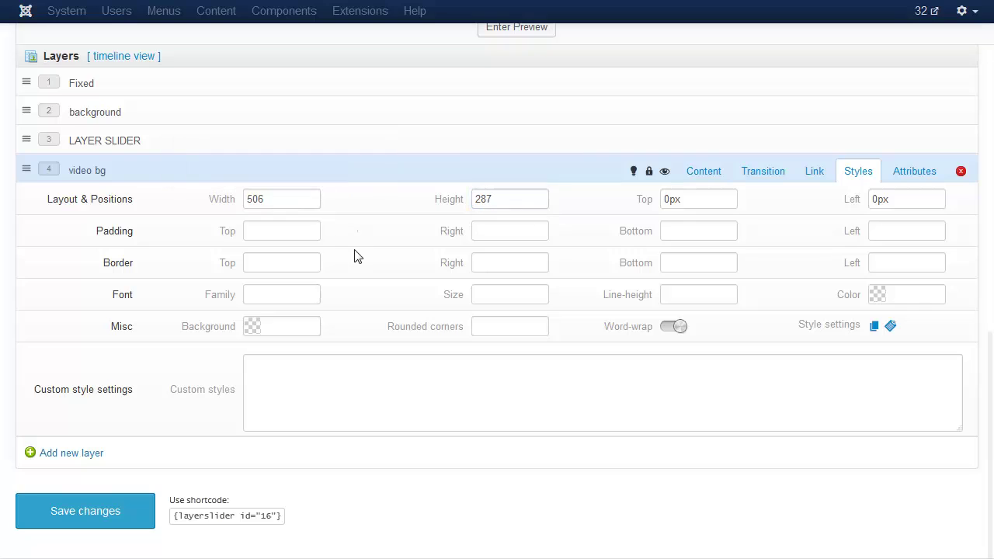
Step: Give the video bg layer a white #ffffff background and lower its opacity to about half
click(284, 326)
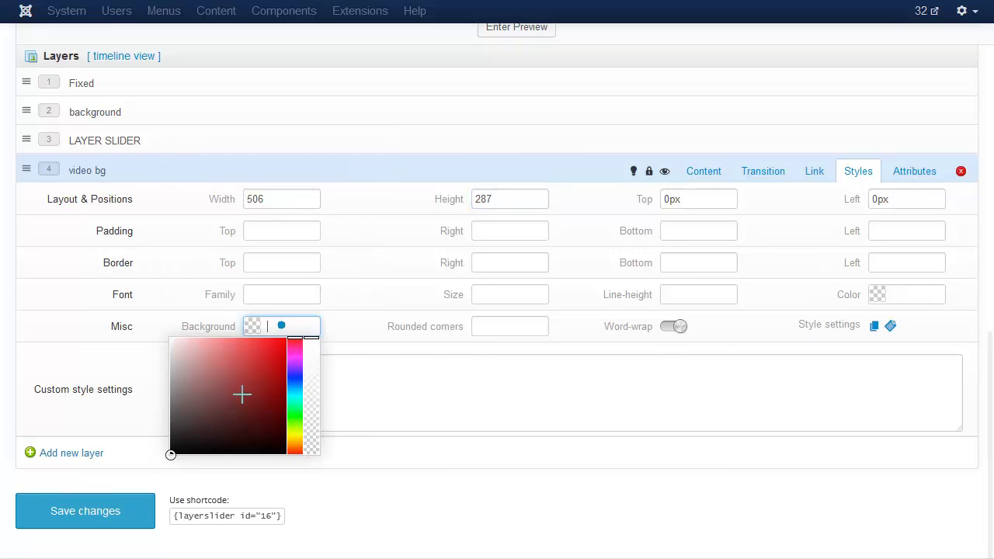
text(#ffffff)
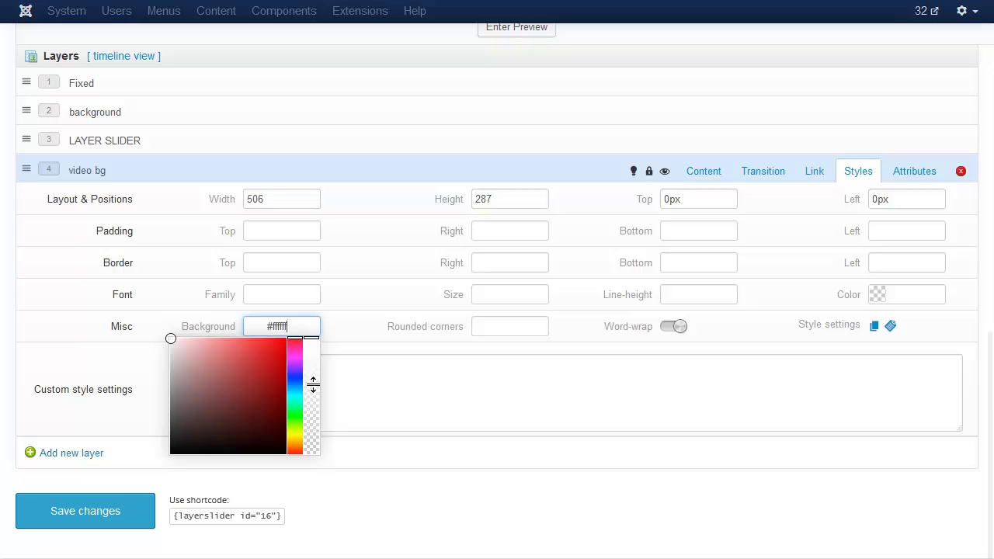
drag(313, 385, 311, 402)
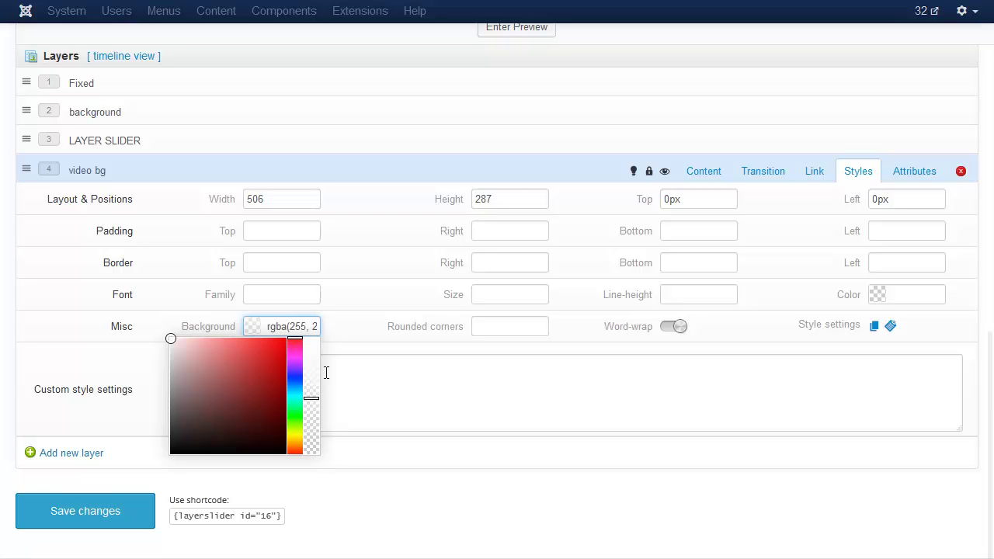
Step: Move the video bg box in the slide preview to the area beside the text, about 106px from the top and 605px from the left
scroll(392, 245, up, 2)
scroll(381, 346, up, 4)
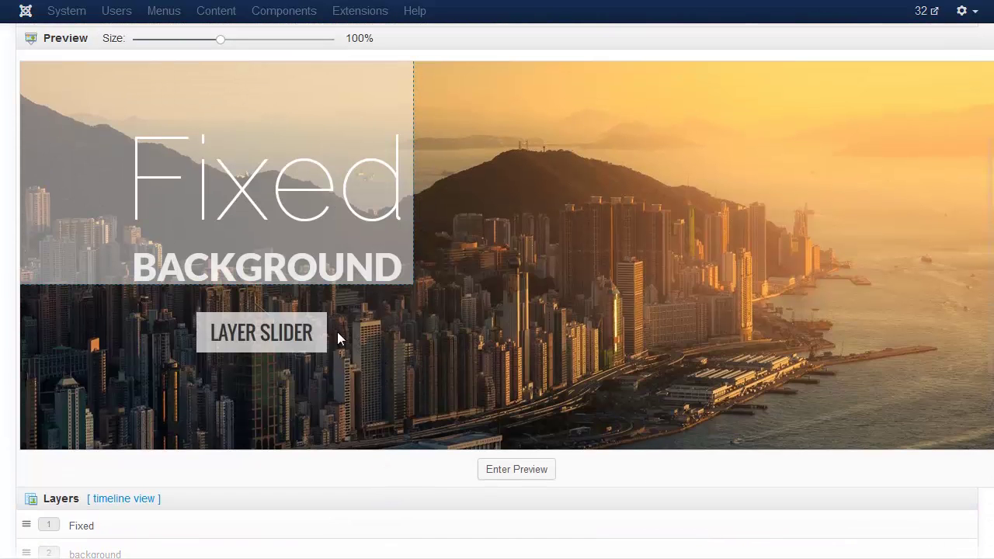
drag(80, 159, 549, 243)
Step: Set the video bg layer's transition-in easing to easeOutElastic
scroll(529, 408, down, 5)
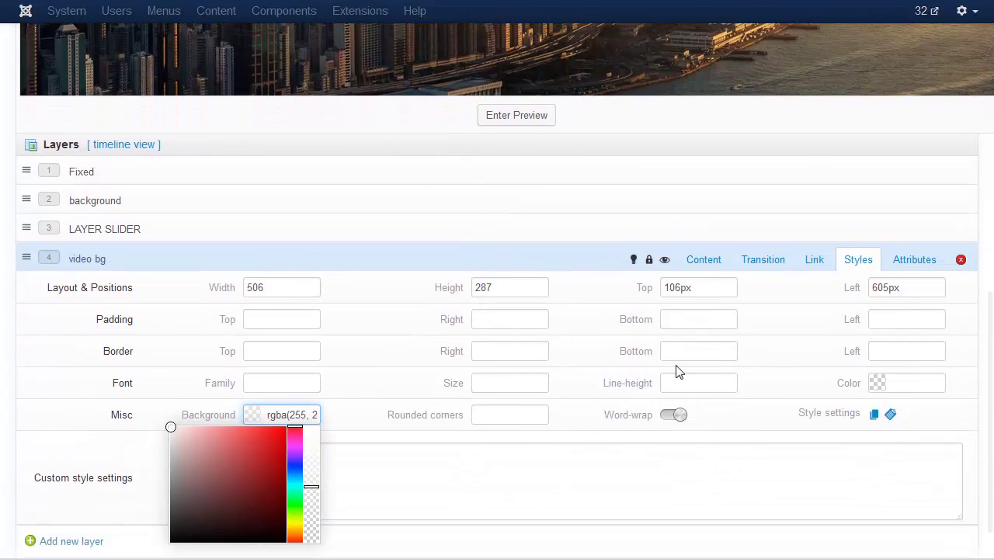
click(766, 266)
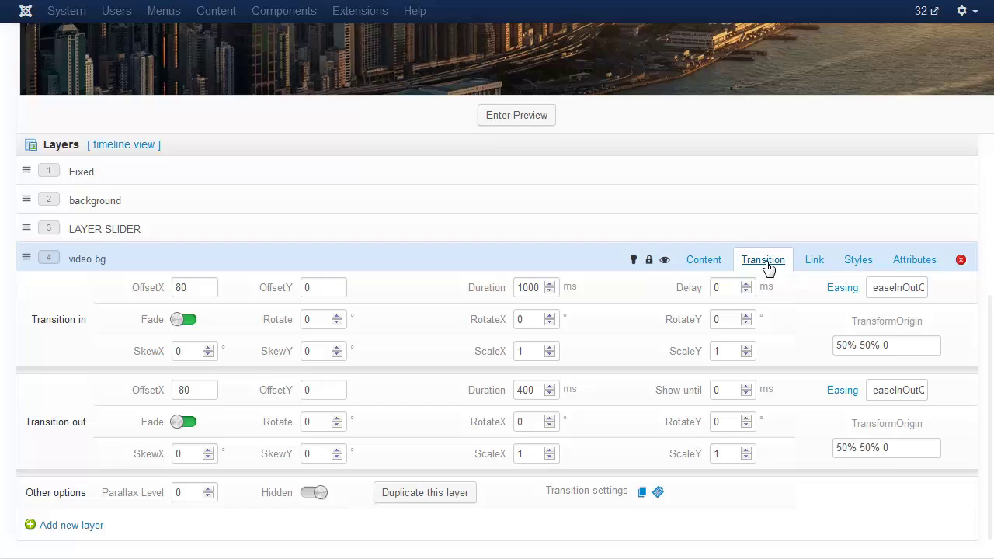
click(888, 291)
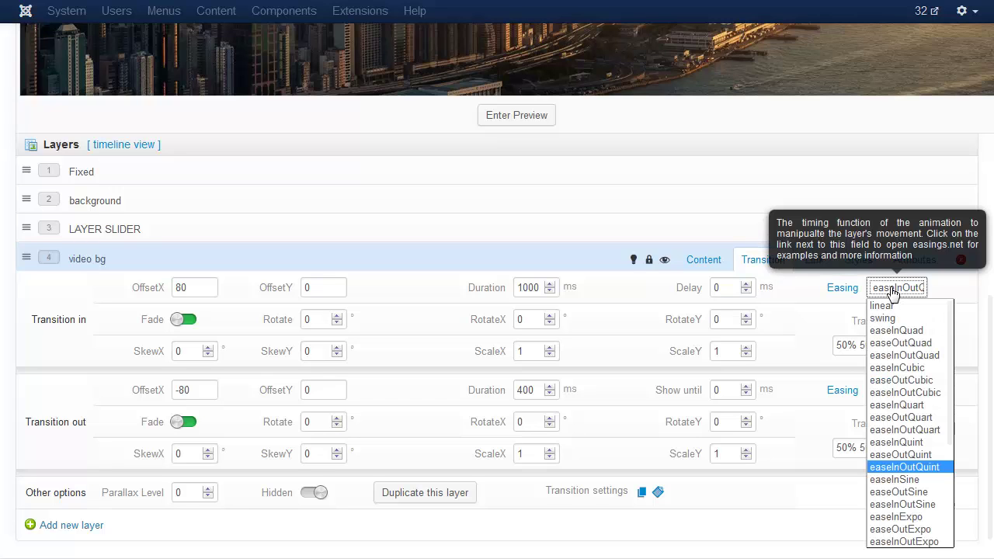
scroll(914, 470, down, 3)
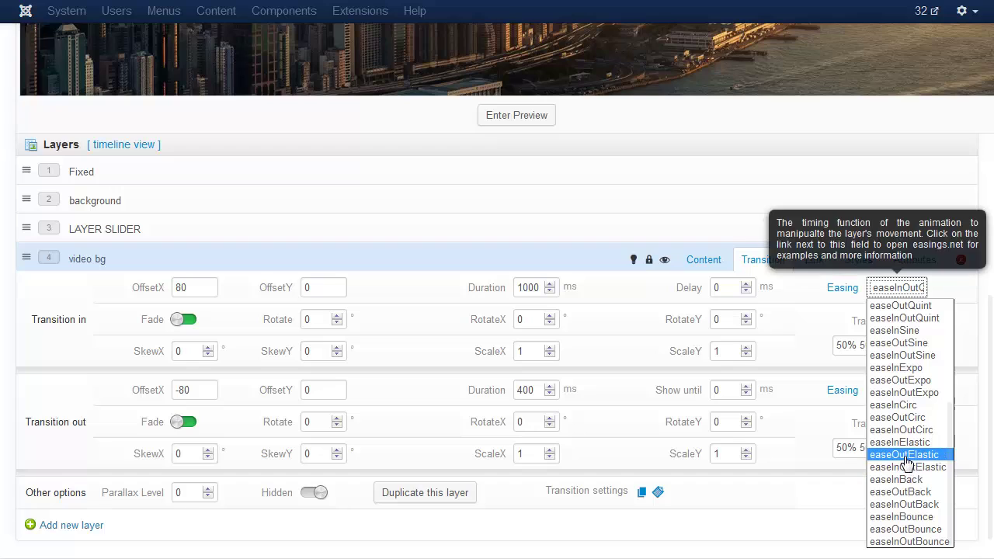
click(906, 456)
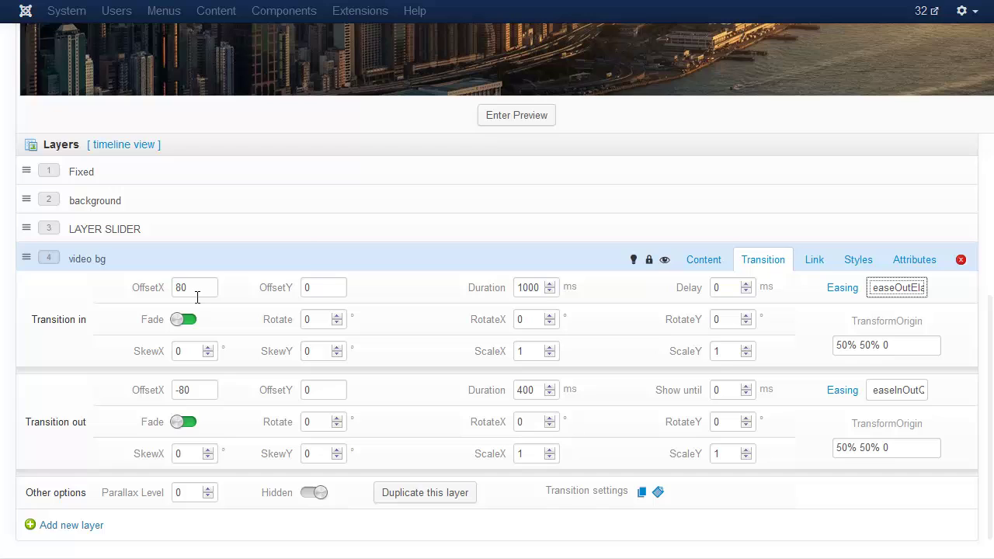
Step: Set the video bg layer's transition-in delay to 1200 ms, duration to 2000 ms and RotateY to -30
click(713, 293)
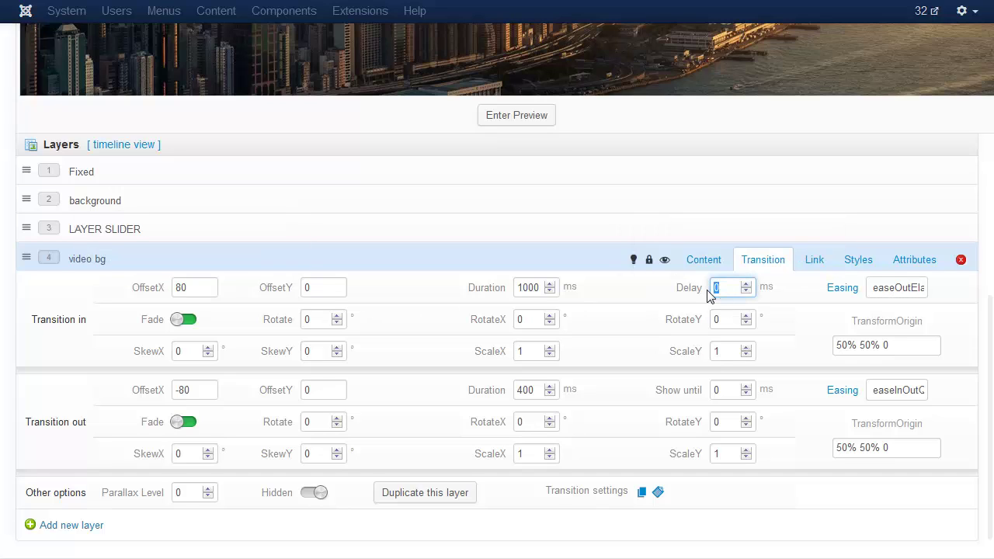
text(1200)
mouse_move(521, 288)
drag(521, 287, 512, 289)
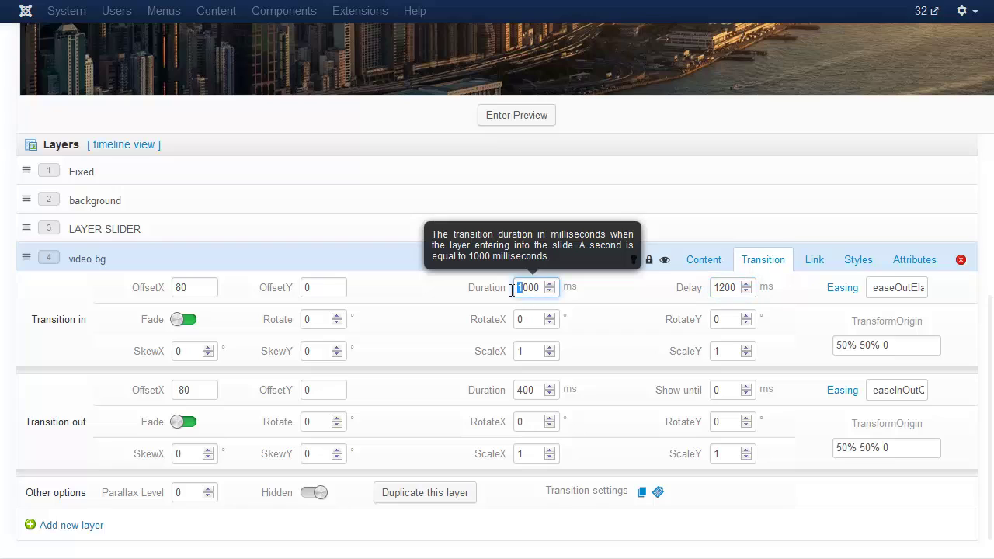
text(2)
double_click(713, 318)
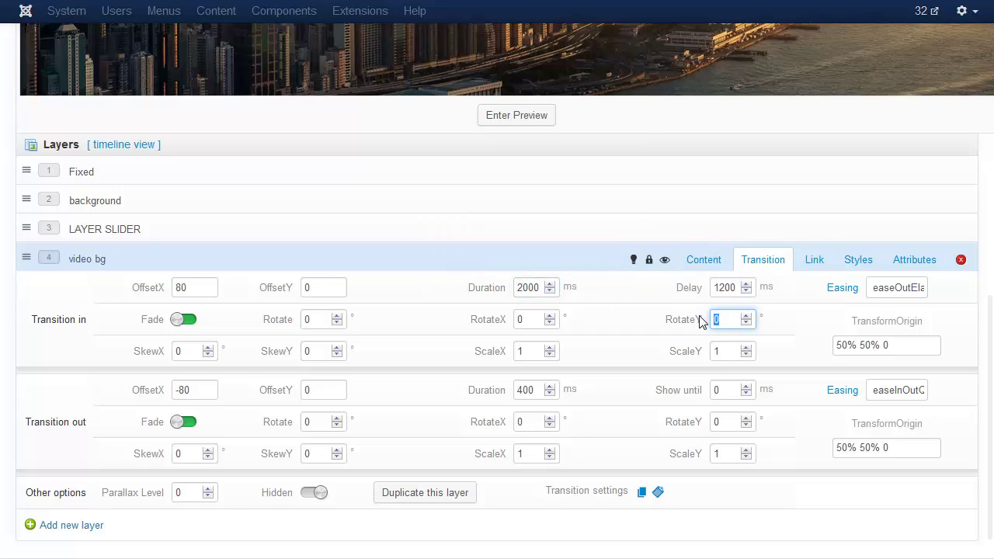
text(-30)
Step: Play the slide preview to check the video bg box's entrance, and exit the preview
scroll(613, 332, up, 5)
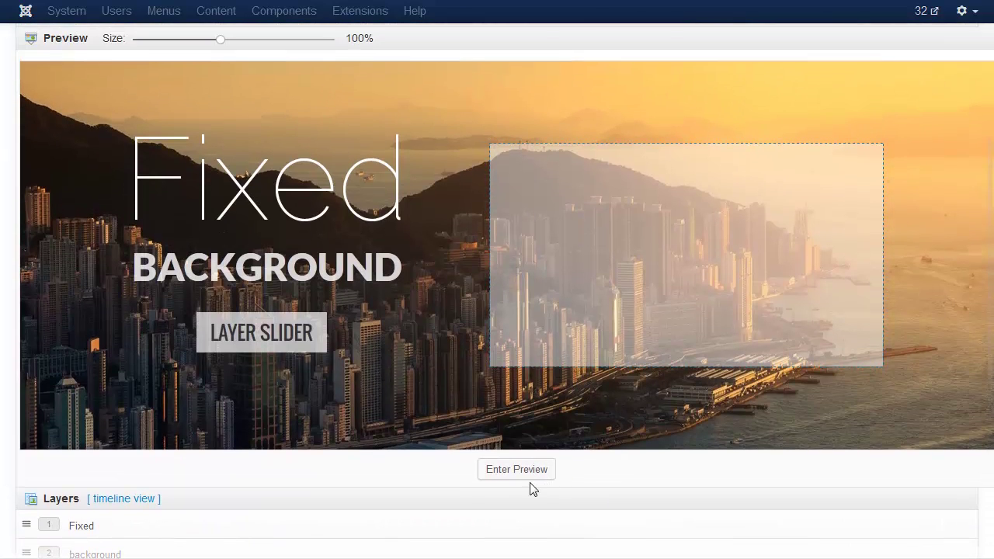
click(515, 472)
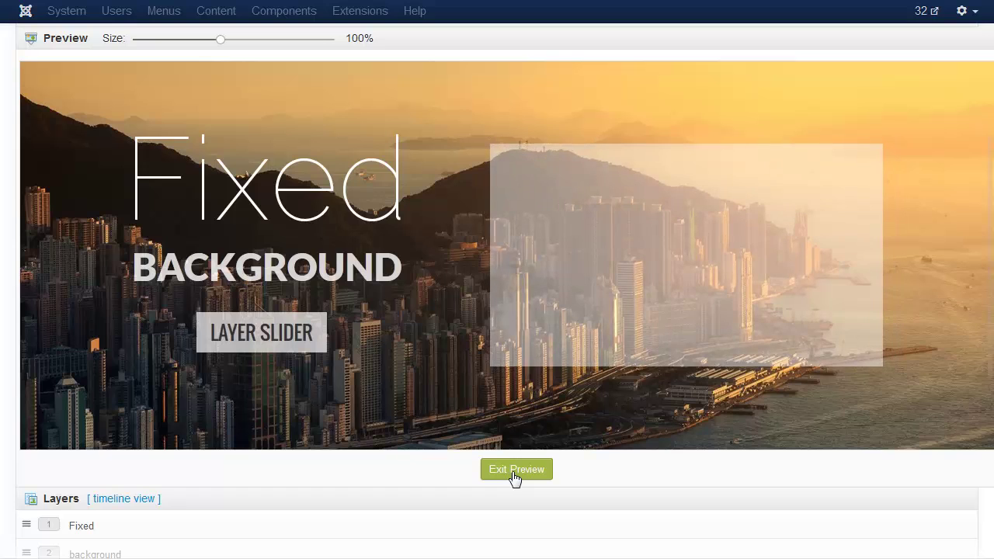
click(514, 471)
Step: Add a fifth layer of type HTML / Video / Audio and rename it "video"
scroll(514, 477, down, 5)
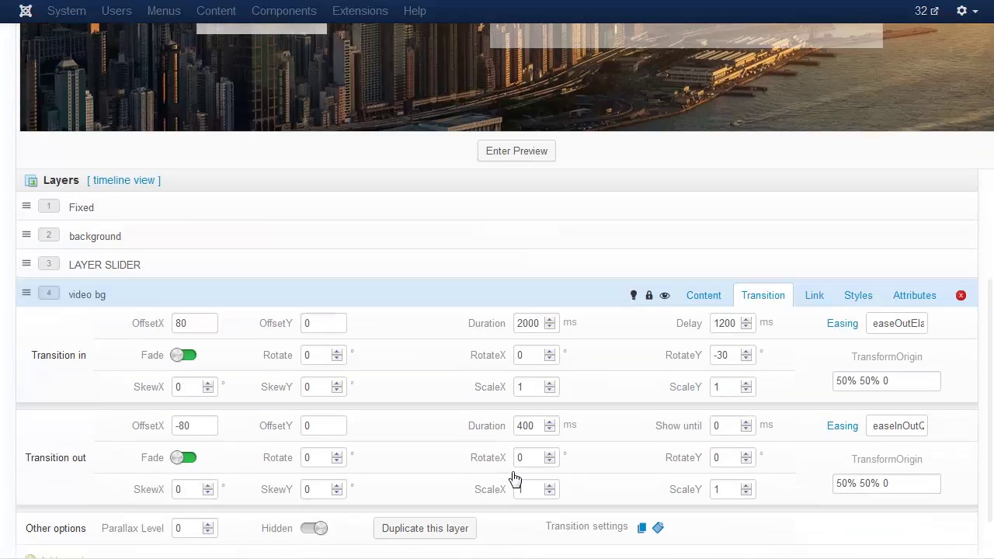
click(64, 457)
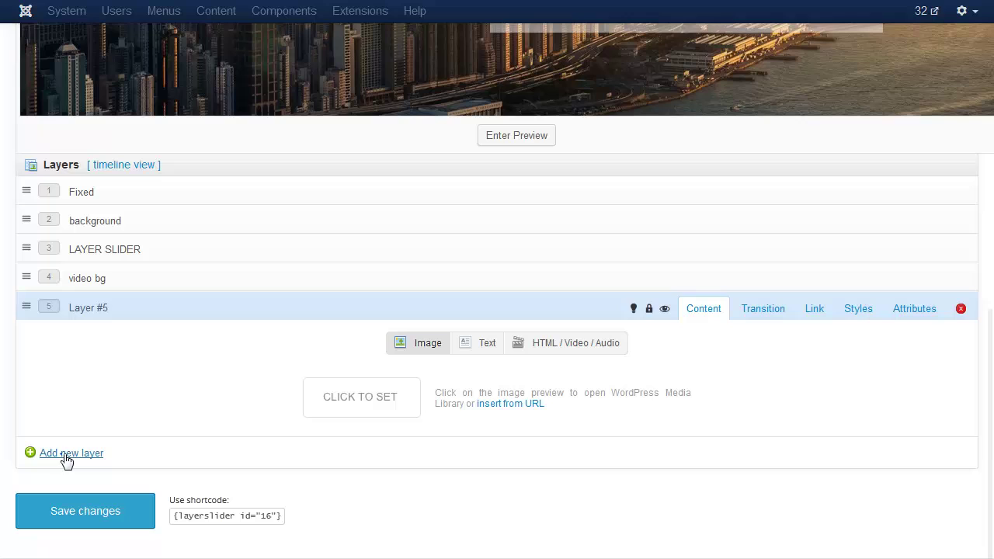
click(549, 346)
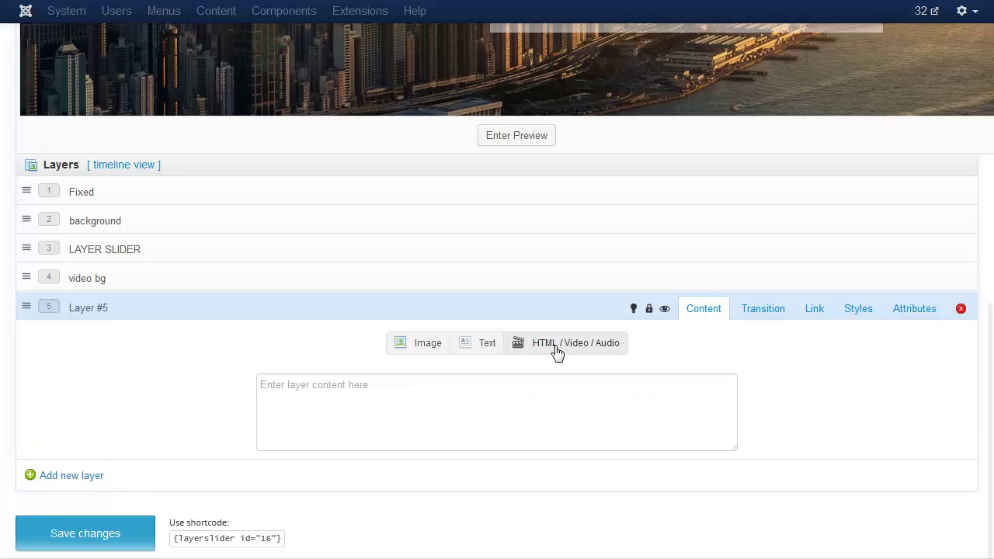
click(134, 306)
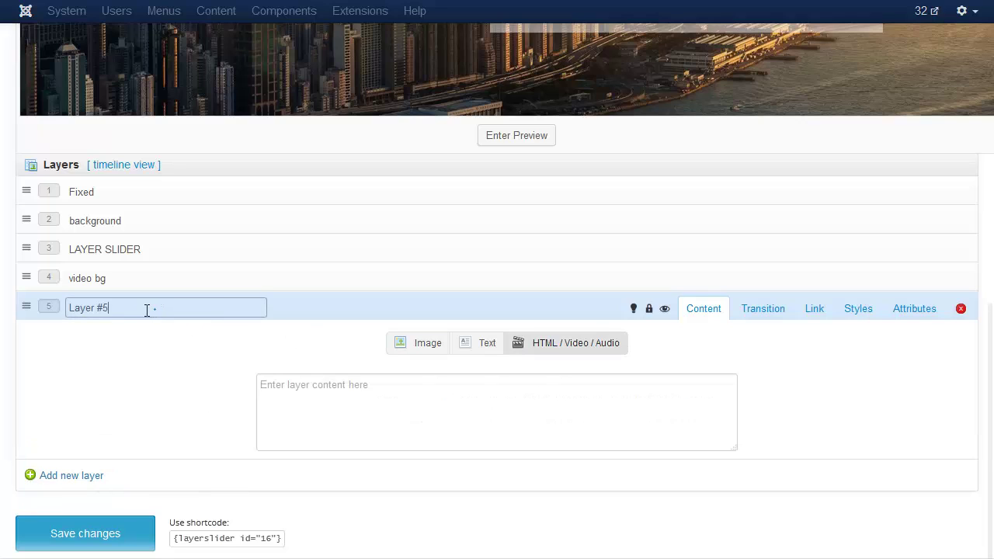
drag(146, 310, 27, 316)
text(video)
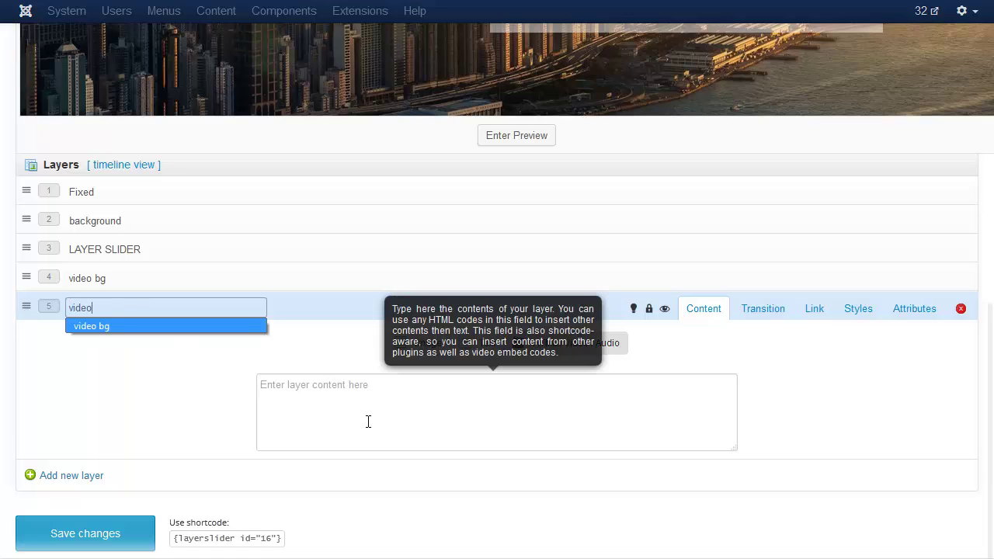
click(366, 424)
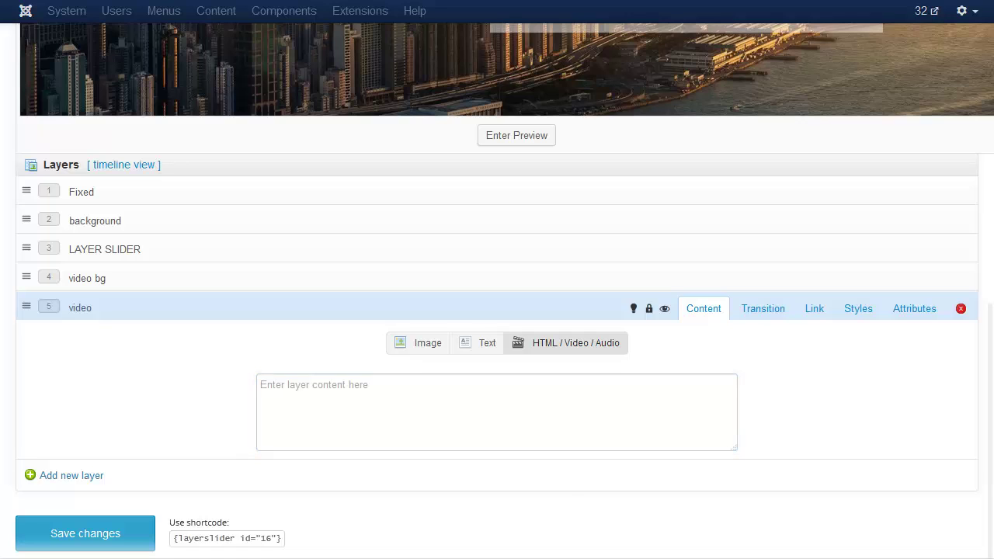
Step: Insert the iframe embed code for Vimeo video 23237102, width 500 and height 281, as the video layer's content
click(557, 427)
text(<iframe src="//player.vimeo.com/video/23237102?title=0&byline=0&portrait=0&color=ffffff" width="500" height="281" frameborder="0" webkitallowfullscreen mozallowfullscreen allowfullscreen></iframe>)
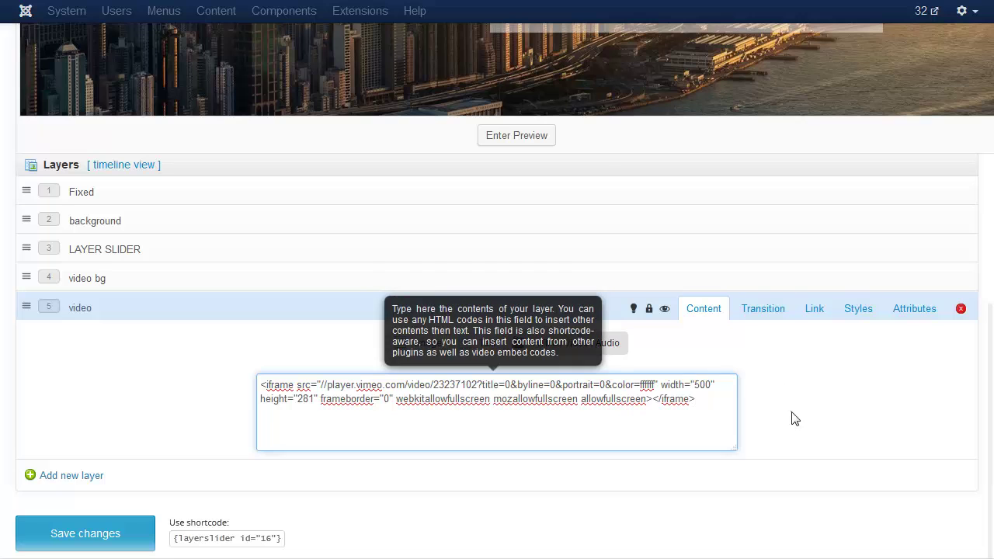
click(764, 405)
Step: Move the video in the slide preview so that it sits centred on the semi-transparent video bg box
scroll(762, 397, up, 5)
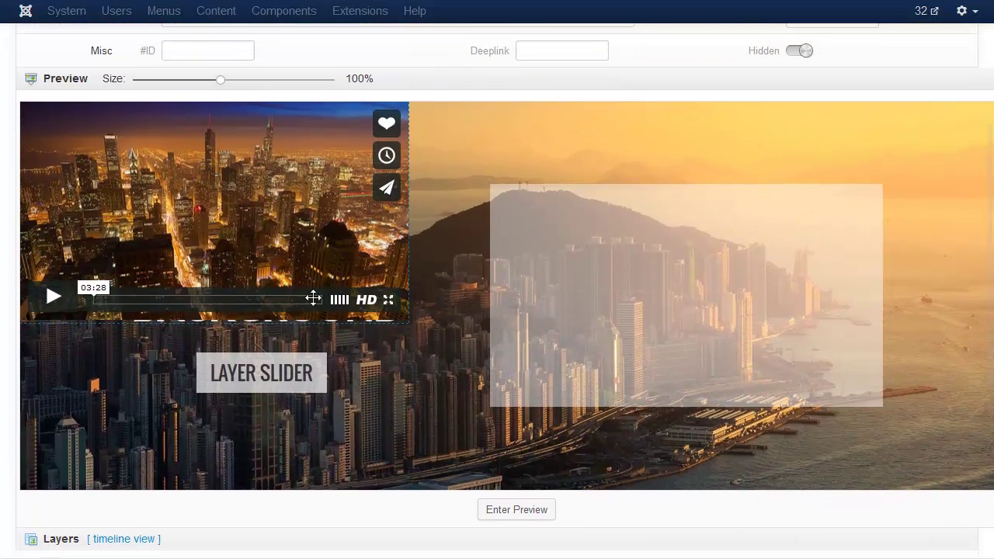
drag(135, 202, 603, 288)
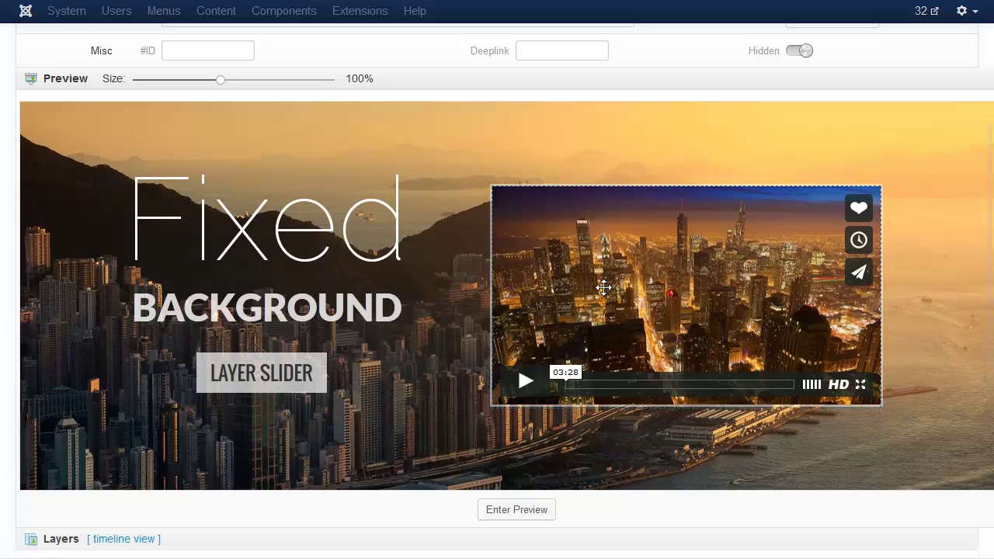
mouse_move(603, 288)
mouse_down()
mouse_move(592, 288)
mouse_move(604, 288)
mouse_up()
click(629, 522)
Step: Copy all transition settings from the video bg layer and paste them onto the video layer
scroll(621, 497, down, 5)
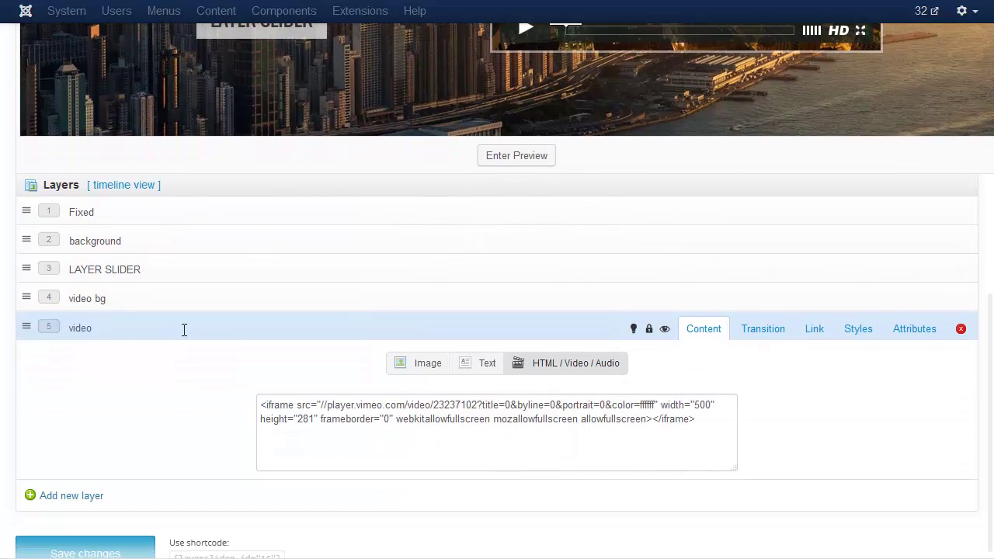
click(323, 306)
scroll(345, 314, down, 1)
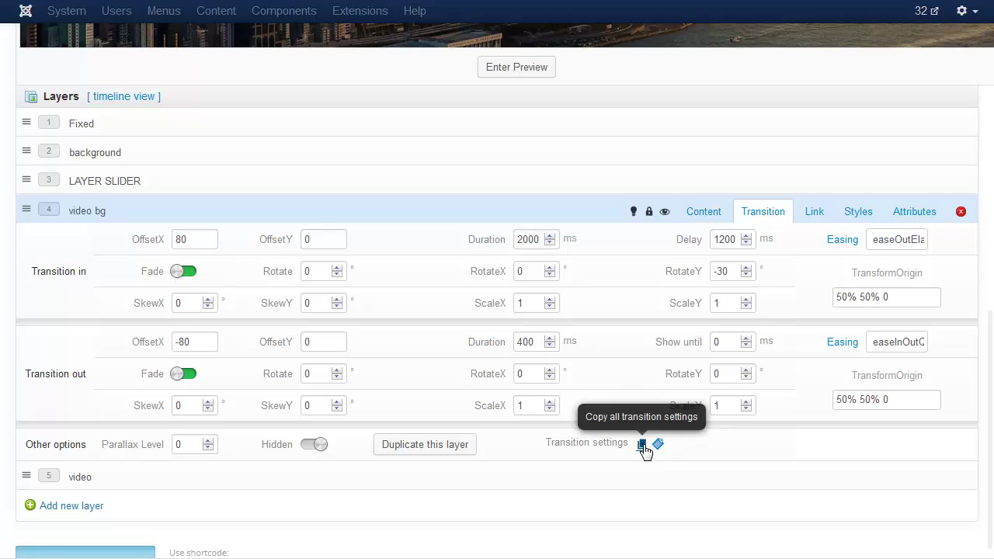
click(641, 444)
click(588, 486)
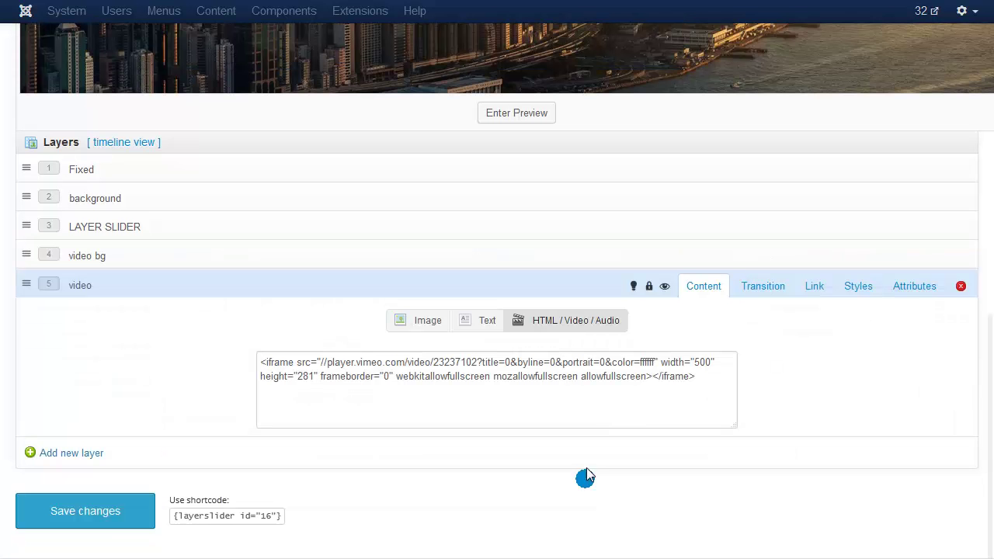
click(761, 287)
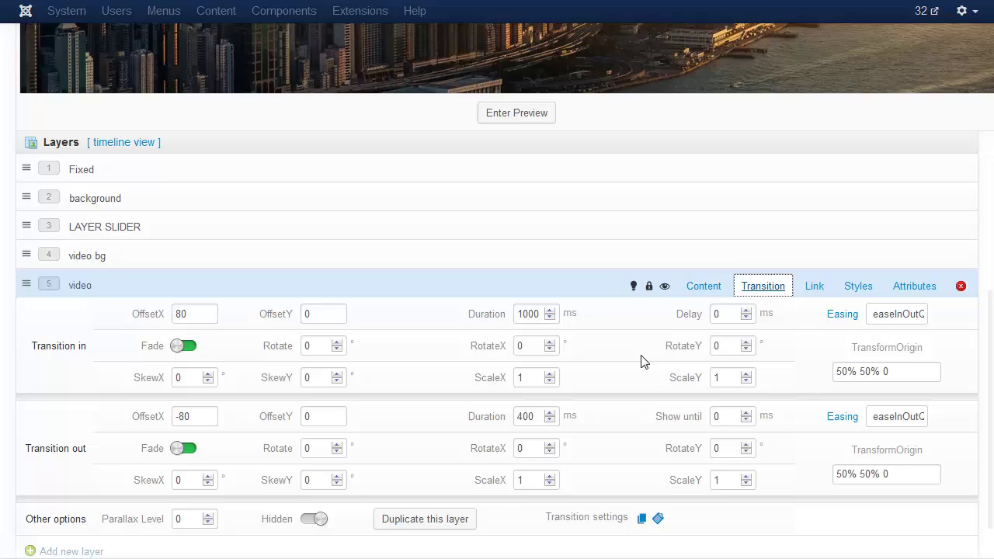
scroll(644, 362, down, 1)
click(658, 421)
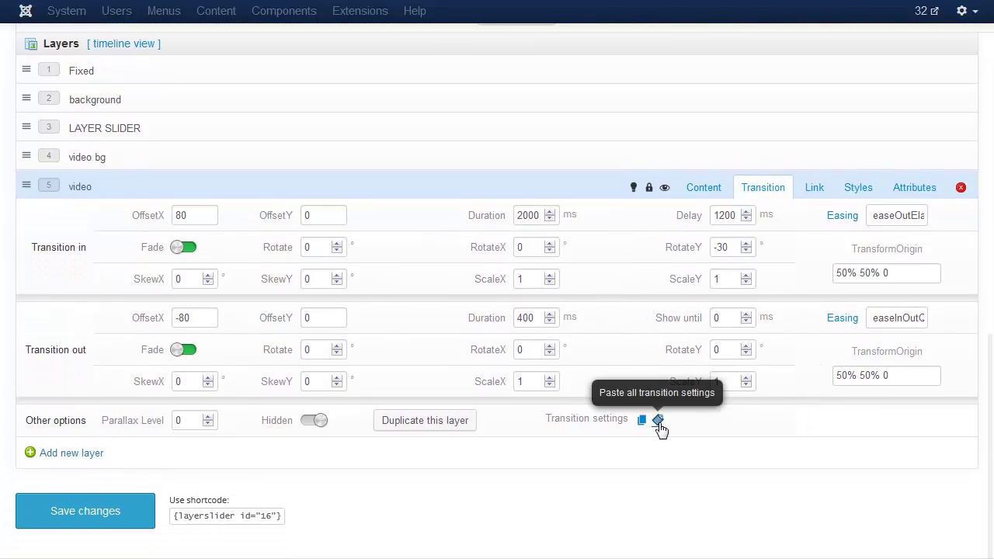
Step: Save the slider changes and return to the list of sliders
click(99, 519)
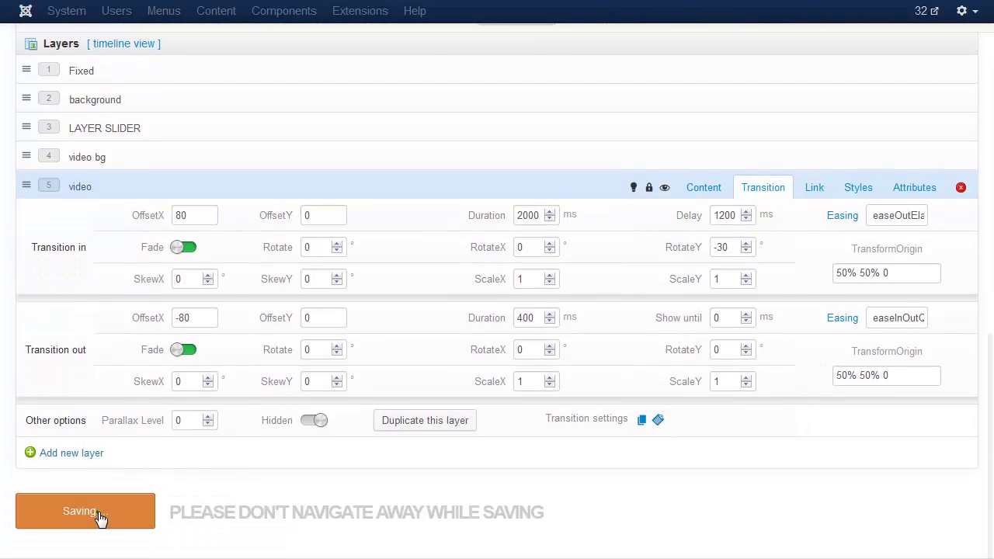
scroll(355, 504, up, 10)
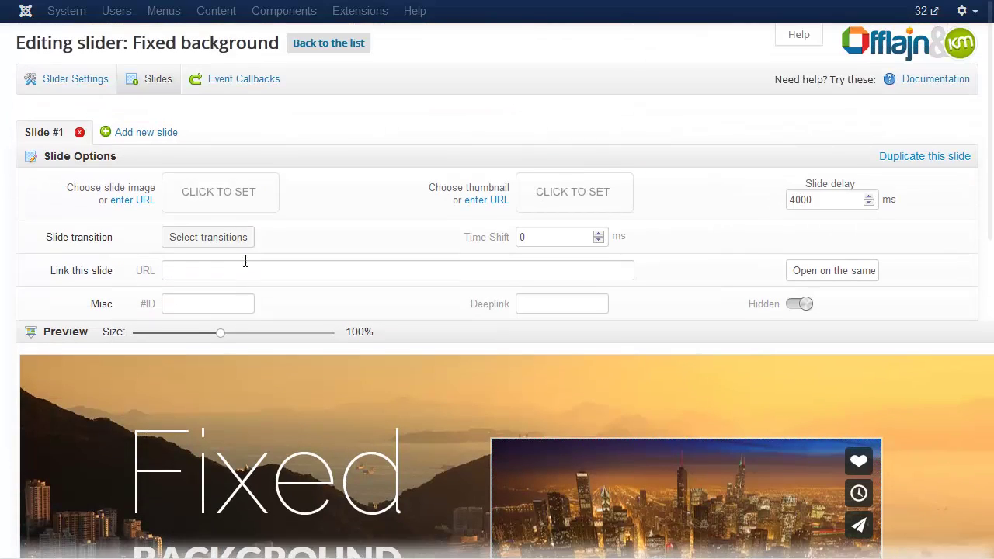
click(316, 48)
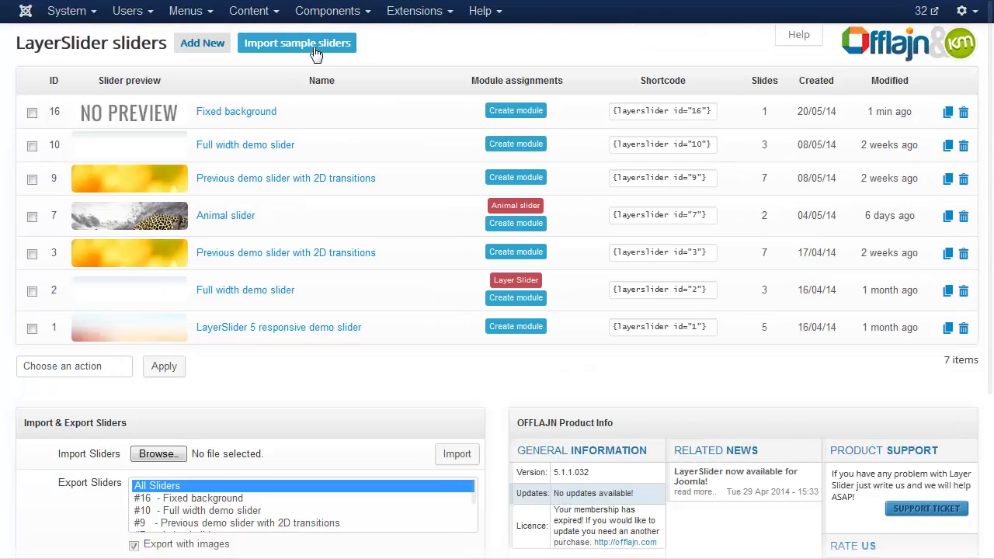
Step: Create a module for the Fixed background slider and title it "Fixed slider"
click(515, 111)
click(156, 120)
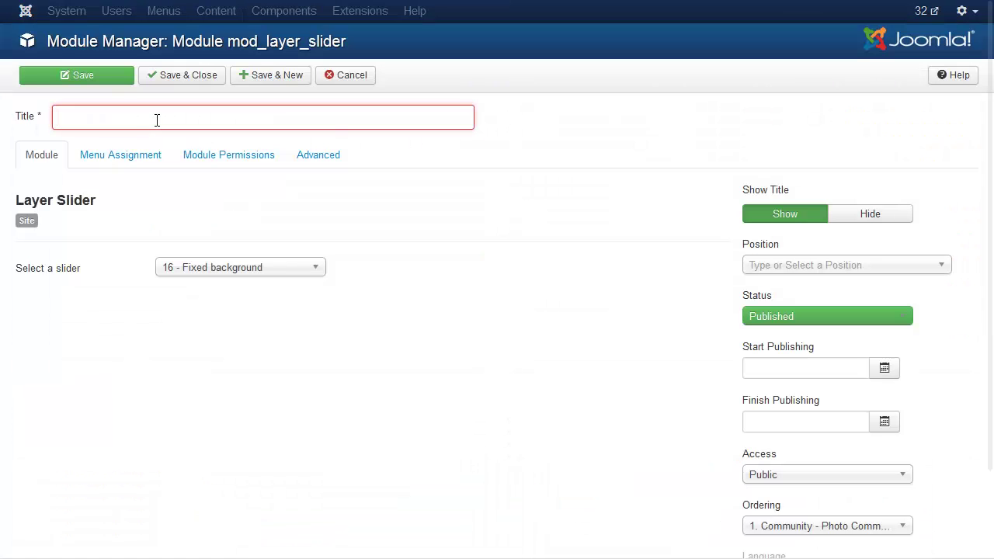
text(fi)
key(Down)
key(Return)
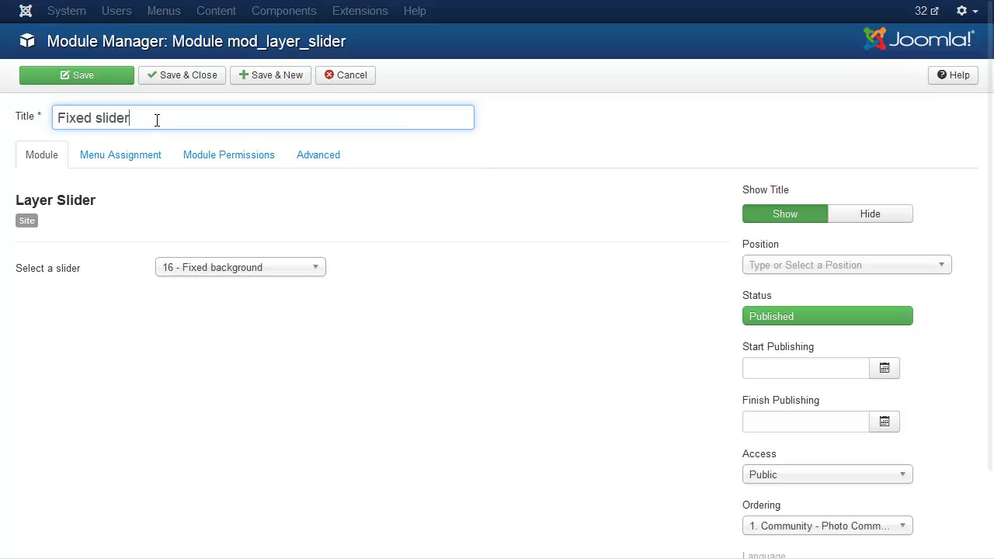
Step: Assign the Fixed slider module to the top position and save the module
click(803, 266)
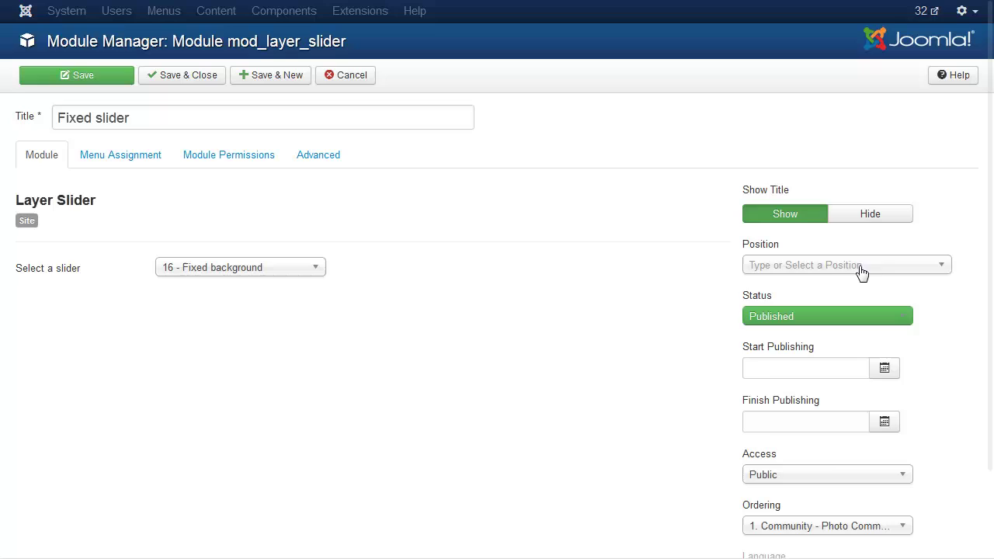
click(833, 271)
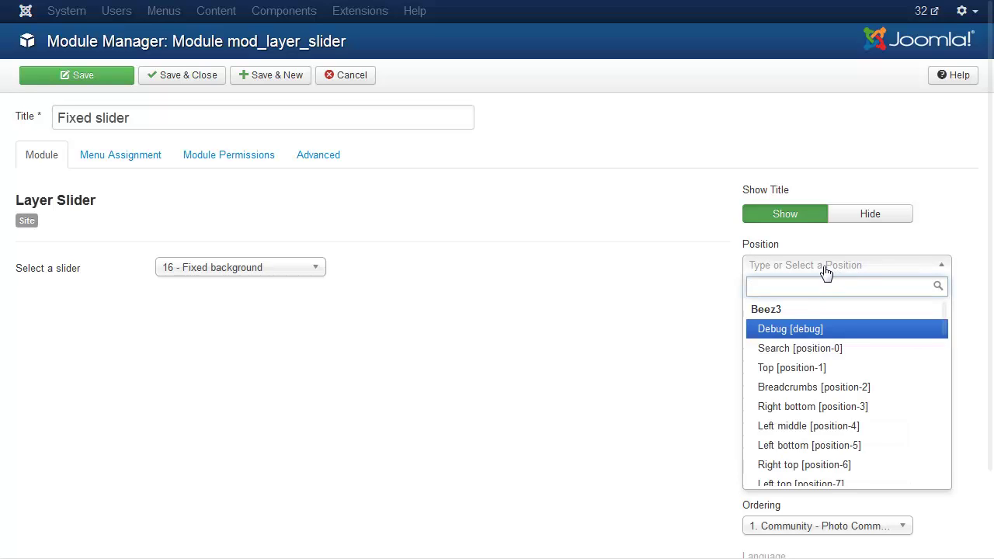
text(top)
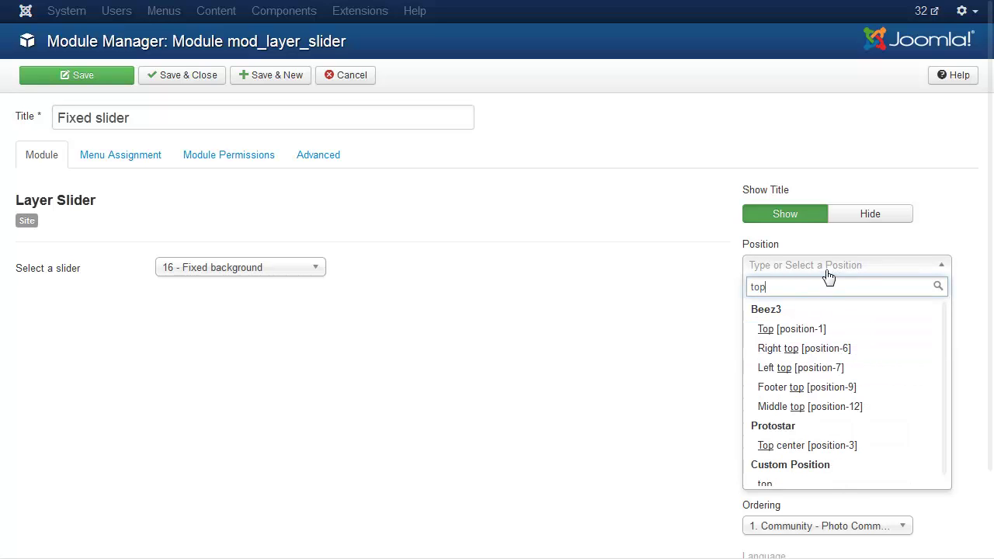
key(Return)
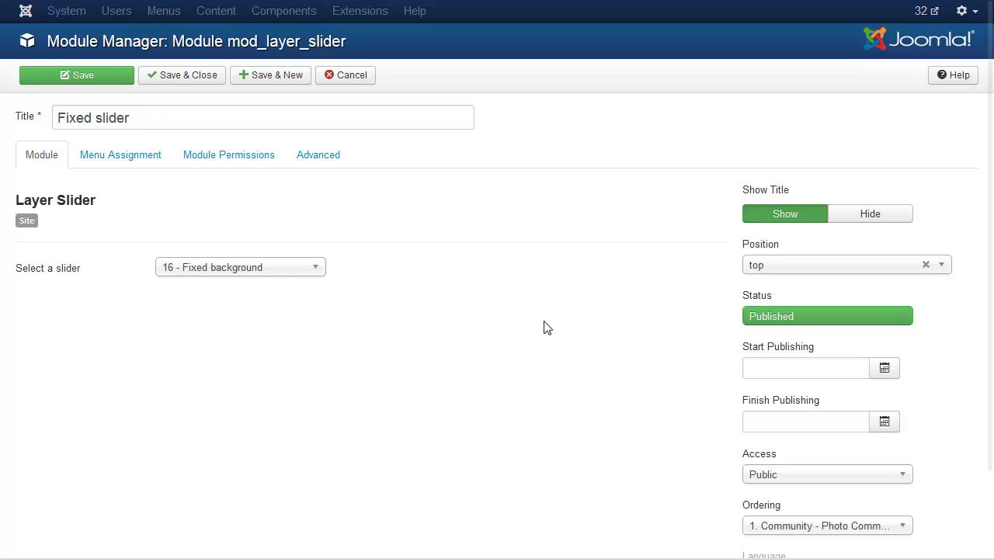
click(84, 77)
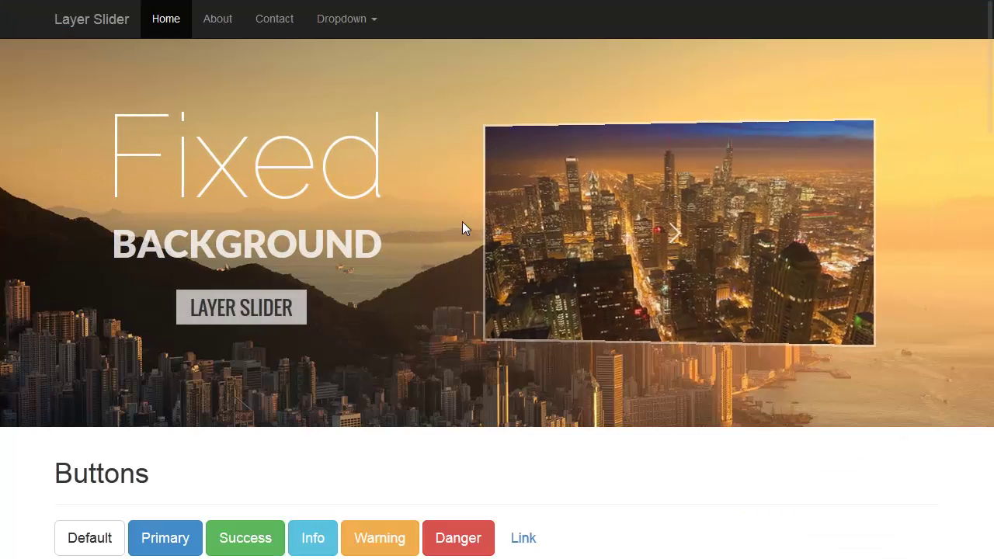
Step: Examine on the site's home page how the published slider's fixed background behaves as the page moves down and back up
scroll(462, 221, down, 3)
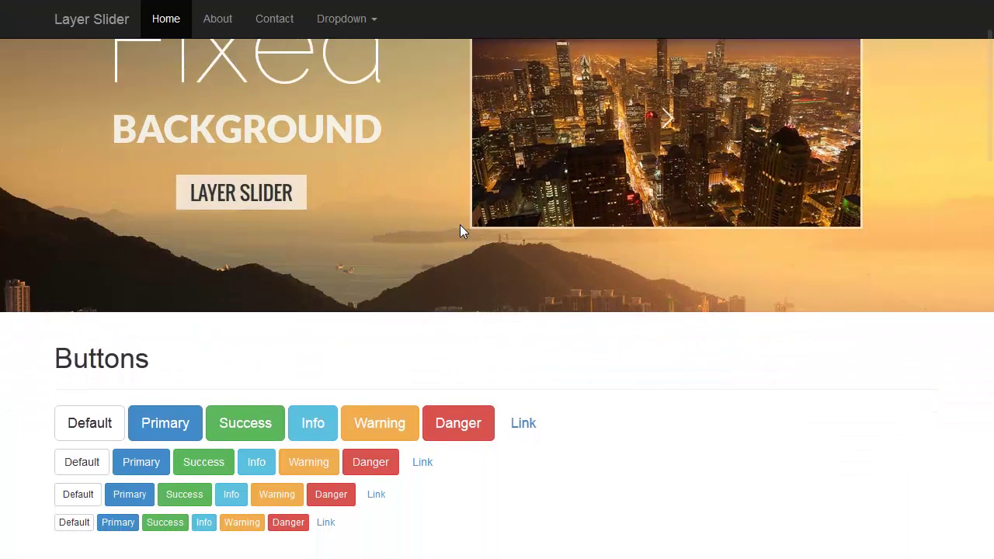
scroll(460, 224, down, 2)
scroll(458, 233, up, 3)
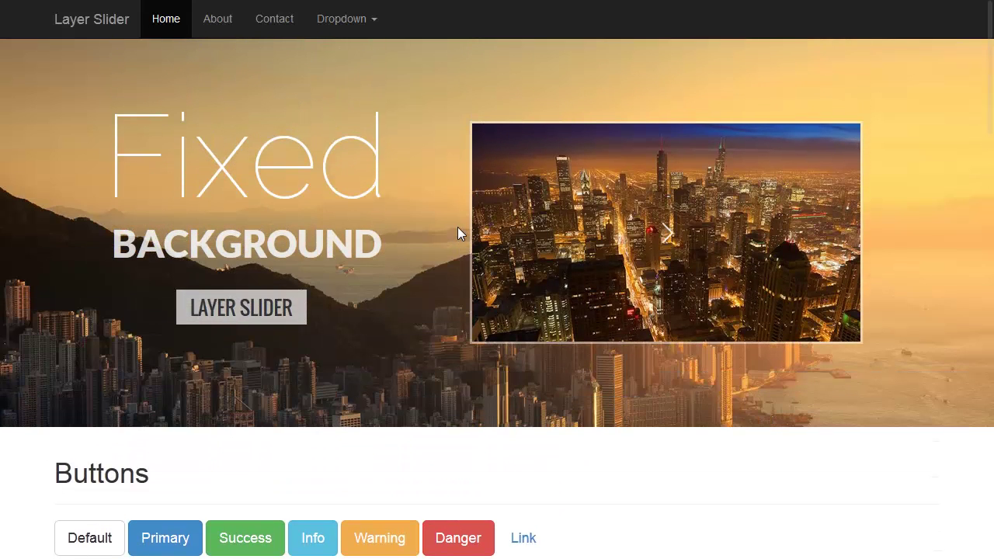
middle_click(457, 227)
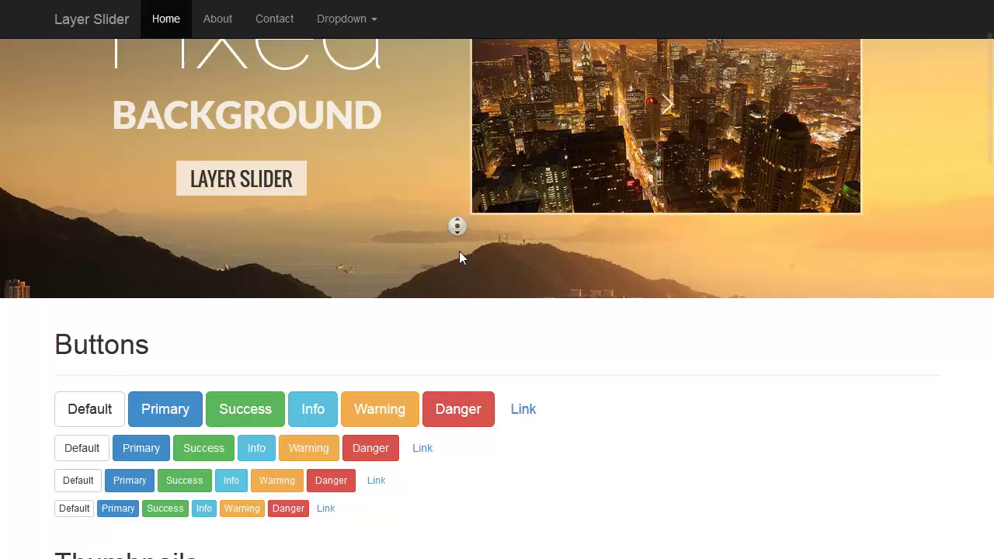